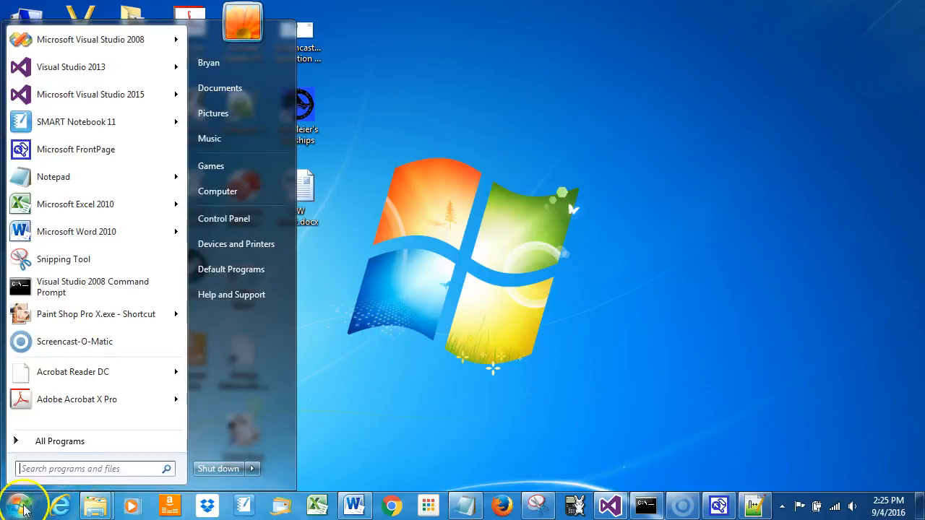
Step: Launch 4th Street Baseball from the installed programs and allow it to make changes to the computer
click(88, 442)
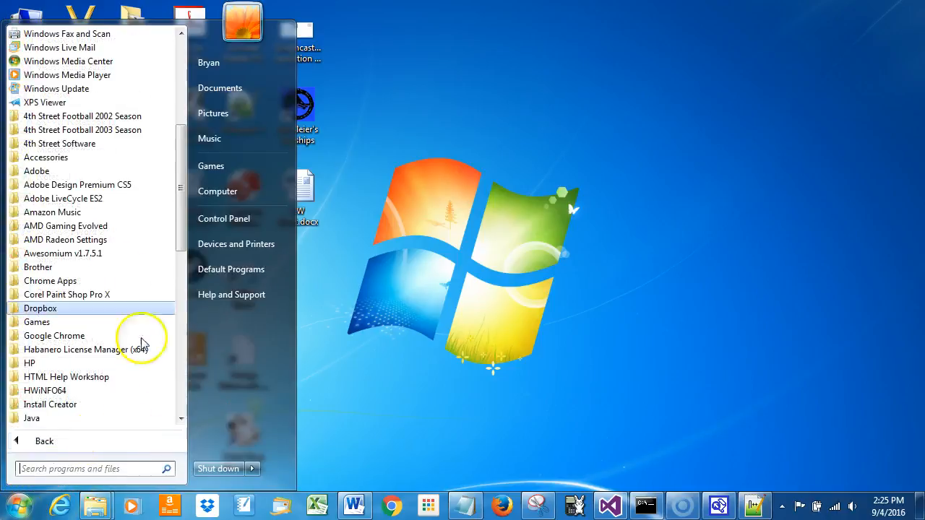
click(76, 145)
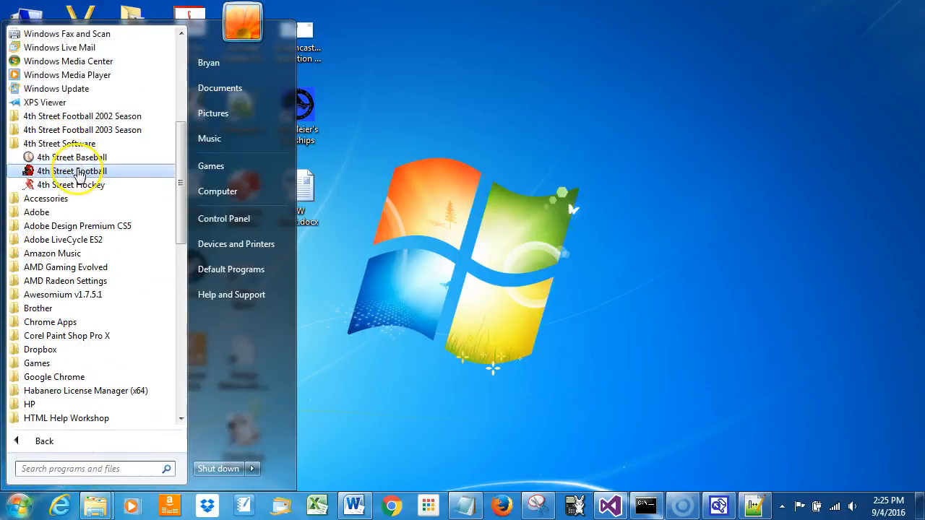
click(72, 157)
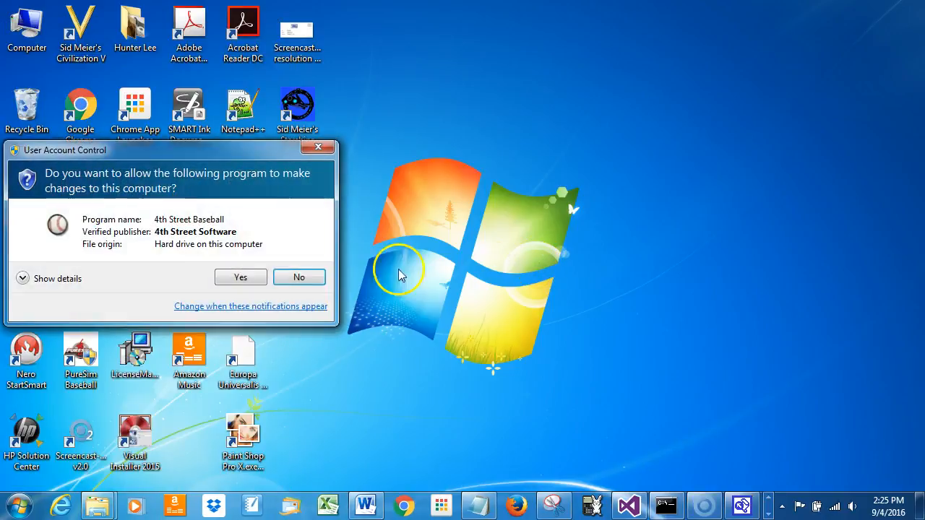
click(242, 274)
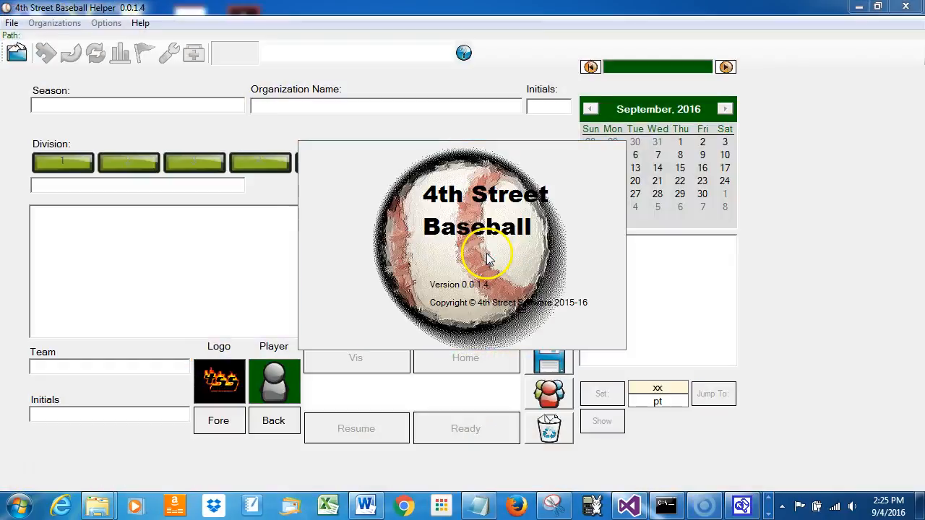
Step: Open the recent 2015 season file BBTM2015HELPER2.X4BB
click(11, 24)
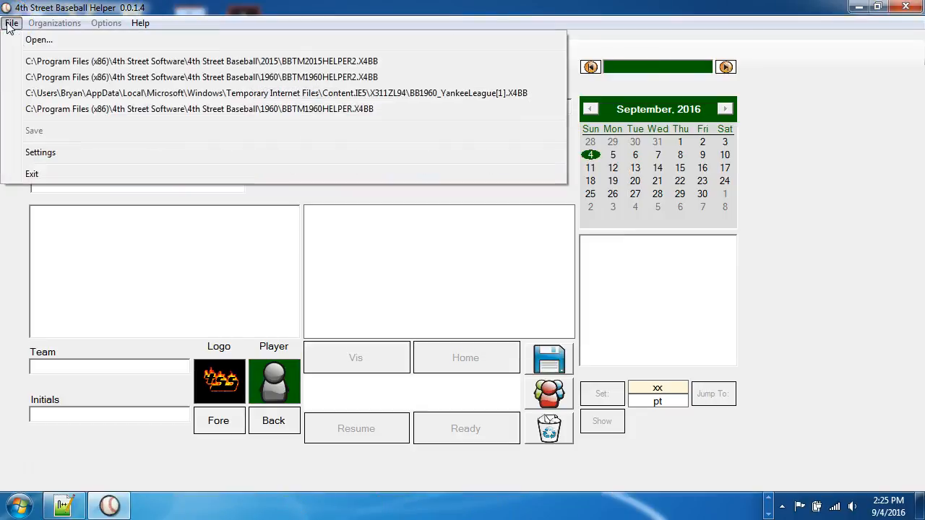
click(11, 24)
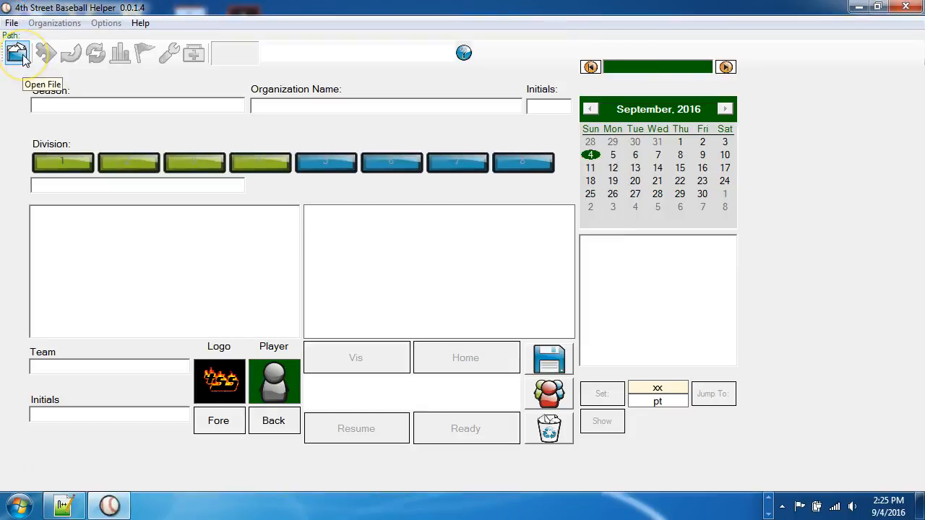
click(10, 24)
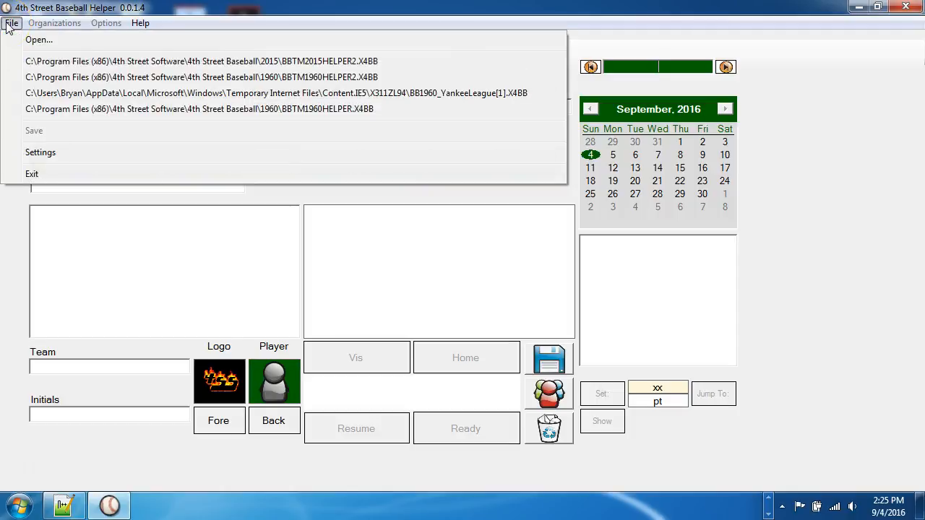
click(50, 63)
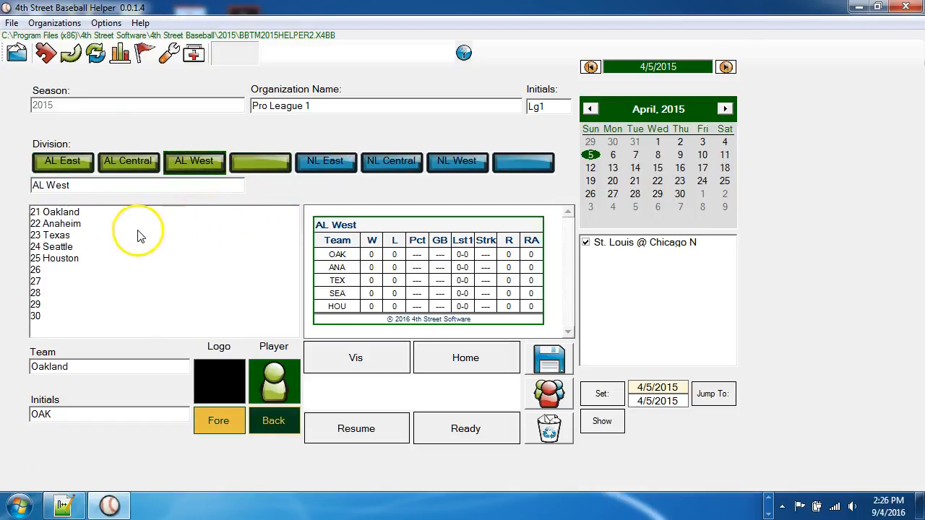
Step: Select Minnesota in the AL Central division and open its team management window
click(128, 162)
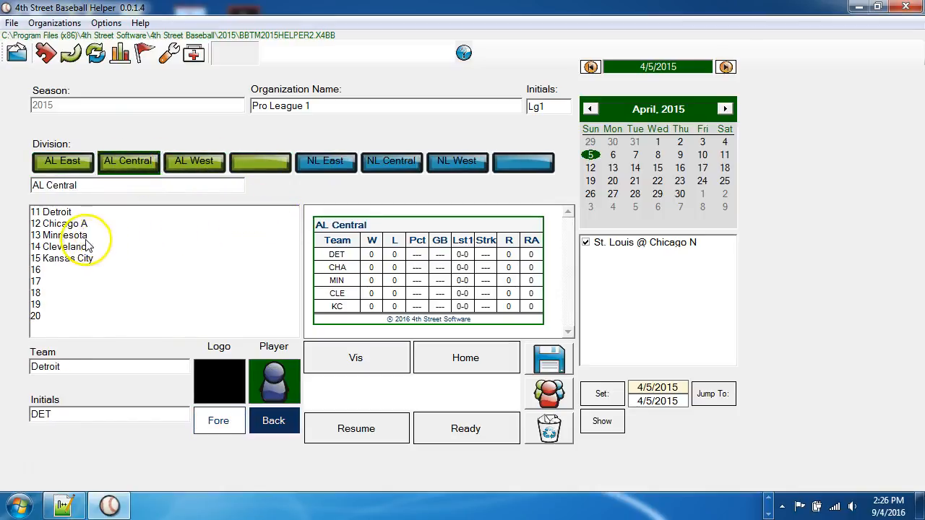
click(83, 238)
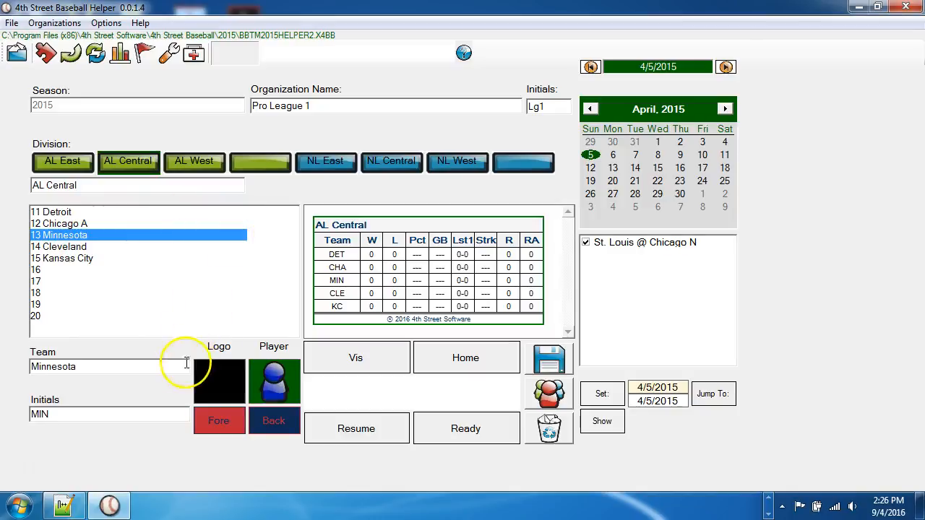
click(45, 54)
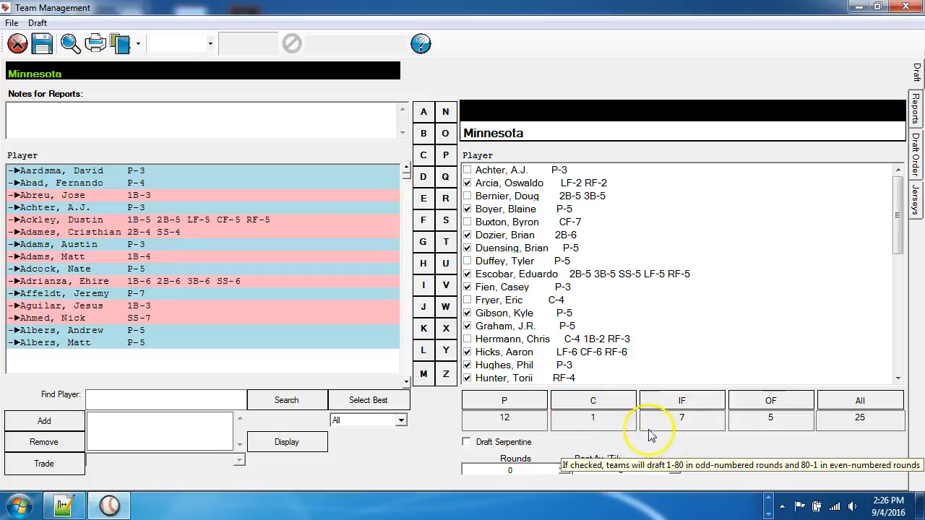
Step: Activate catcher Chris Herrmann and deactivate outfielder Oswaldo Arcia on the Minnesota roster
click(592, 402)
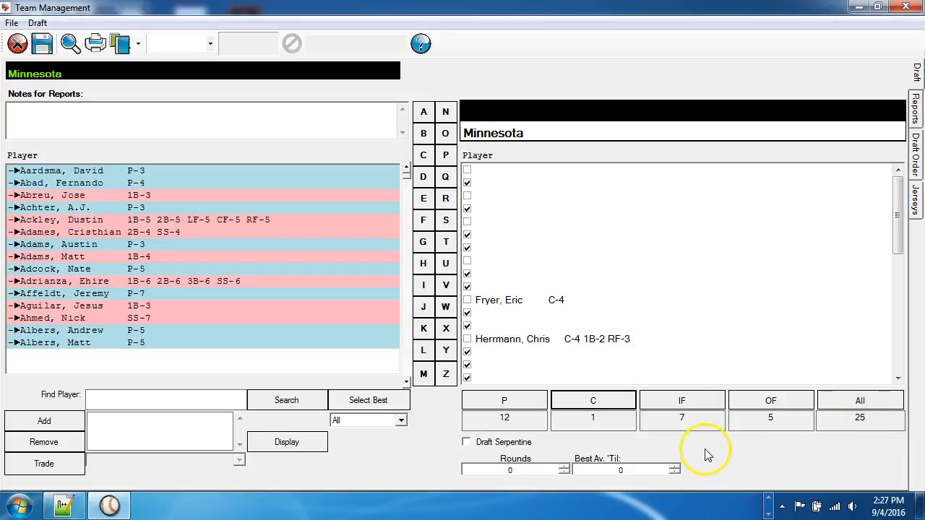
click(609, 344)
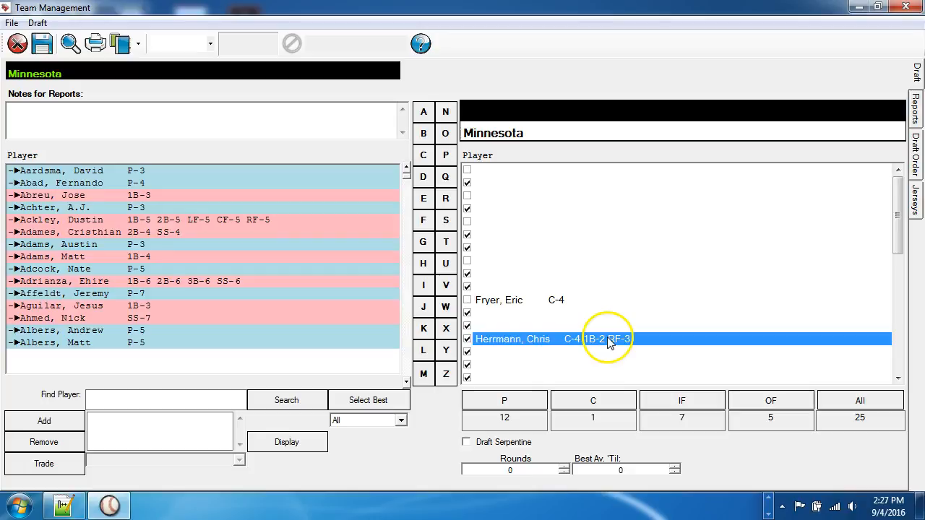
click(859, 411)
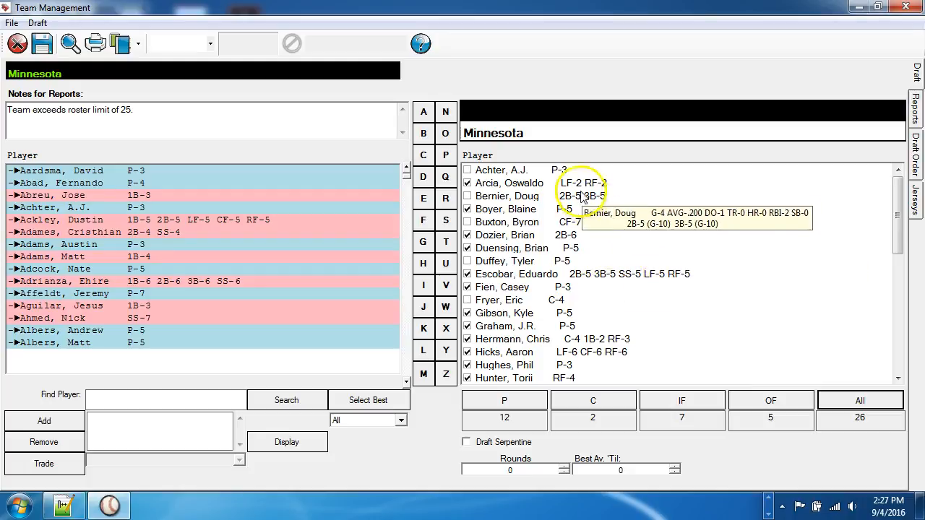
click(580, 186)
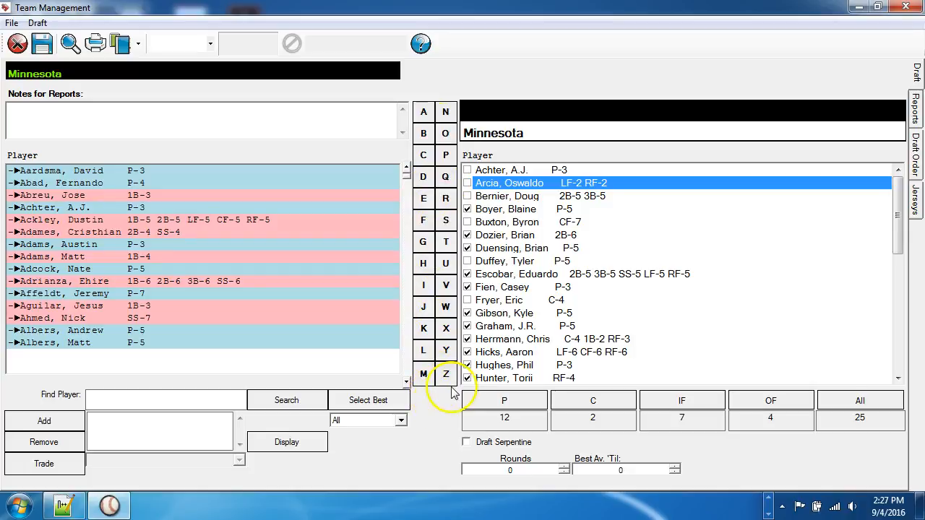
Step: Browse the player pool alphabetically, selecting Miguel Sano among the S names and looking through the B names
click(446, 221)
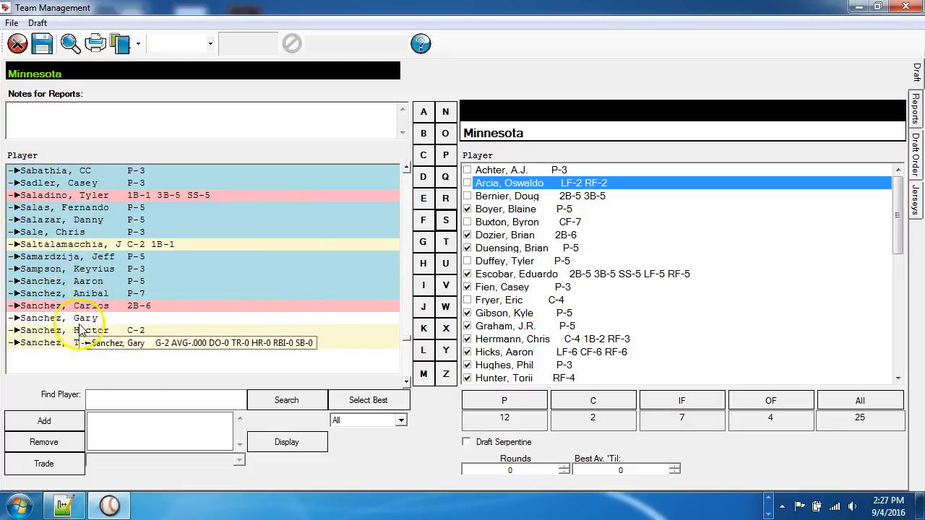
click(407, 359)
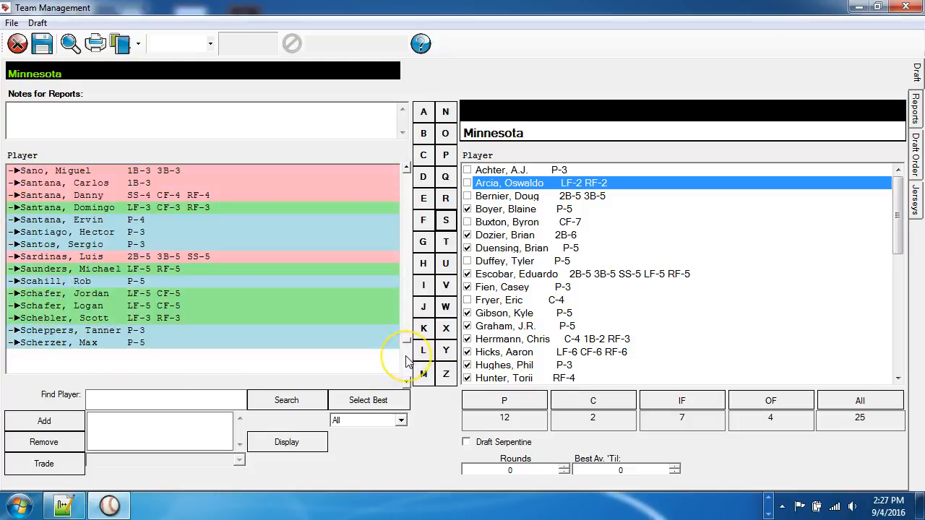
click(156, 173)
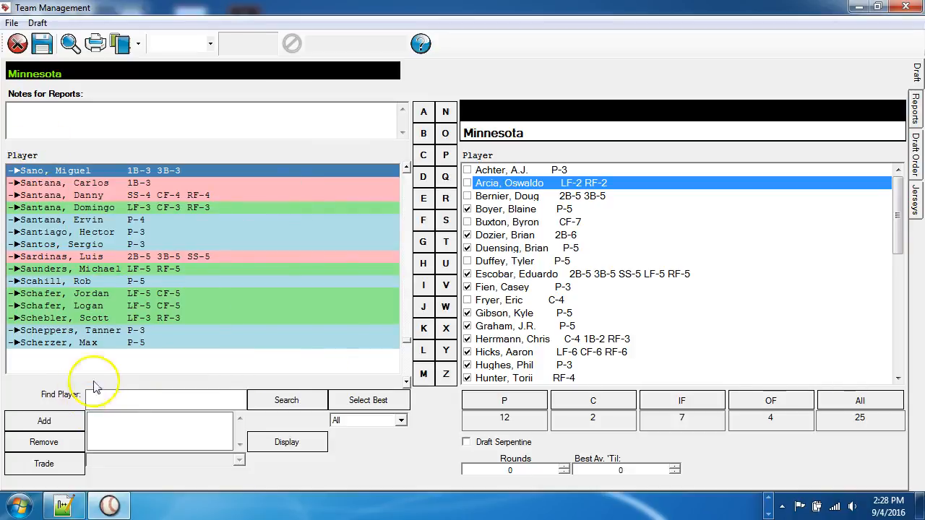
click(424, 134)
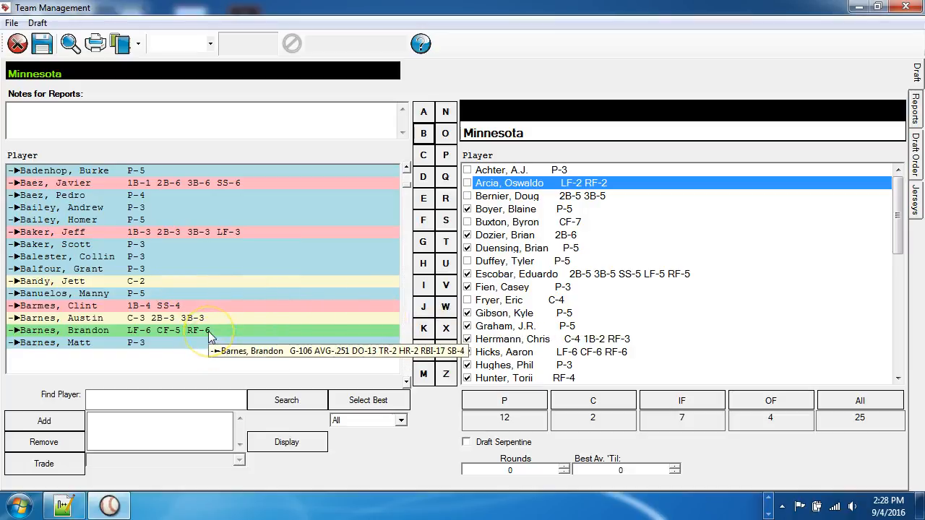
click(406, 329)
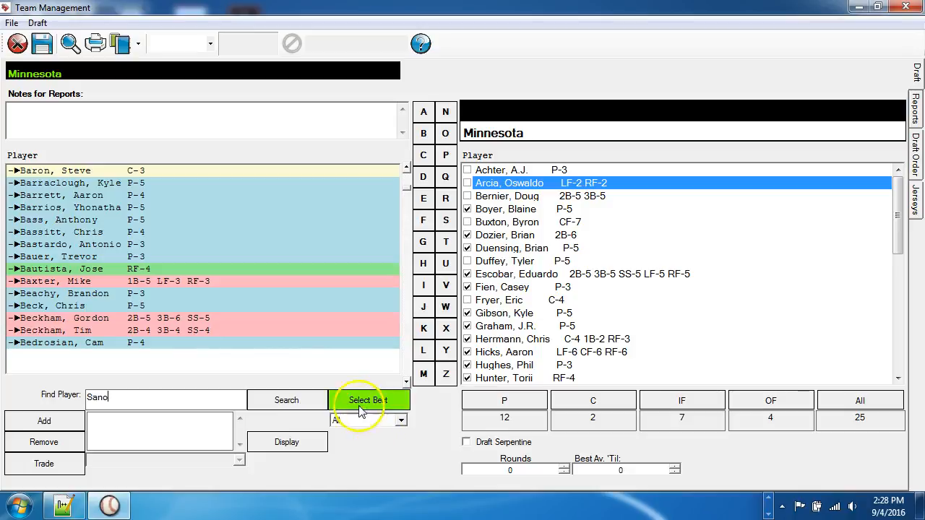
Step: Search the player pool for Sano and mauer, and look through the rest of the Minnesota roster
click(294, 399)
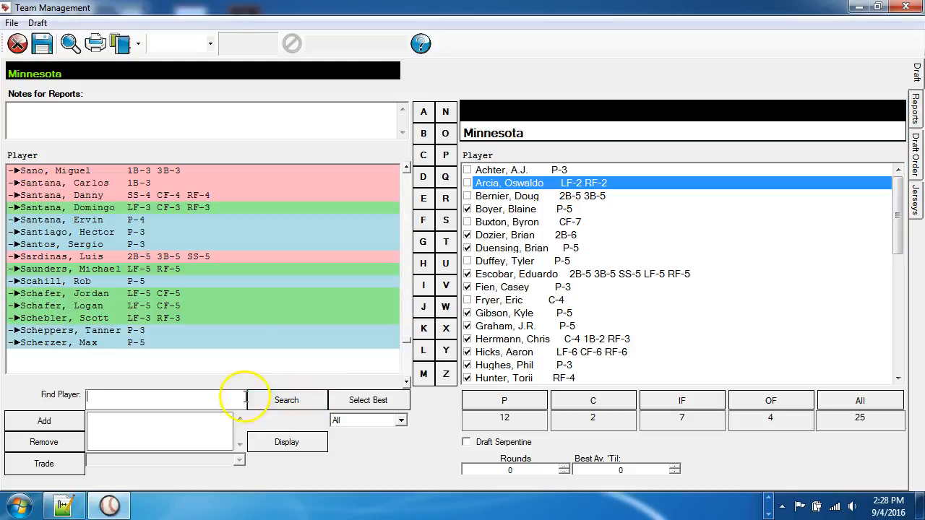
click(203, 406)
text(mauer)
key(Return)
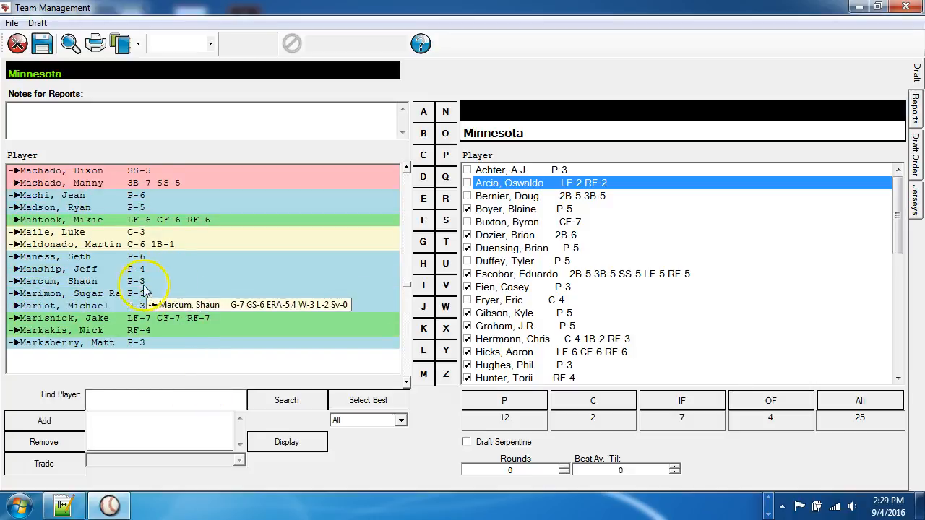
click(403, 325)
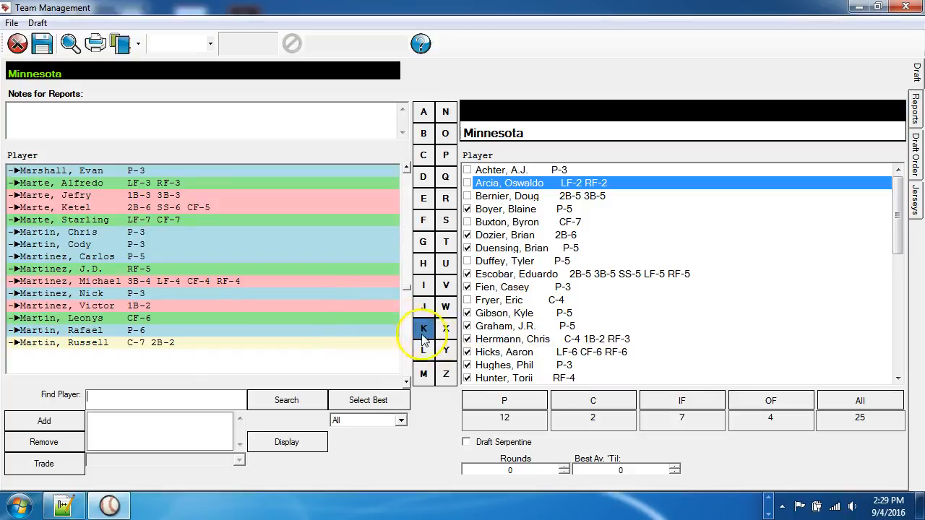
click(407, 338)
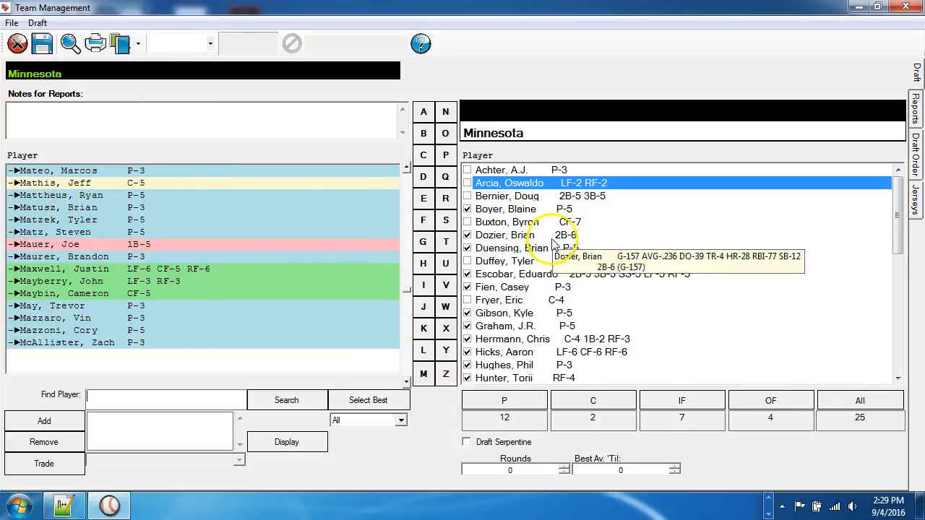
mouse_move(901, 209)
mouse_down()
mouse_move(909, 322)
mouse_move(903, 209)
mouse_up()
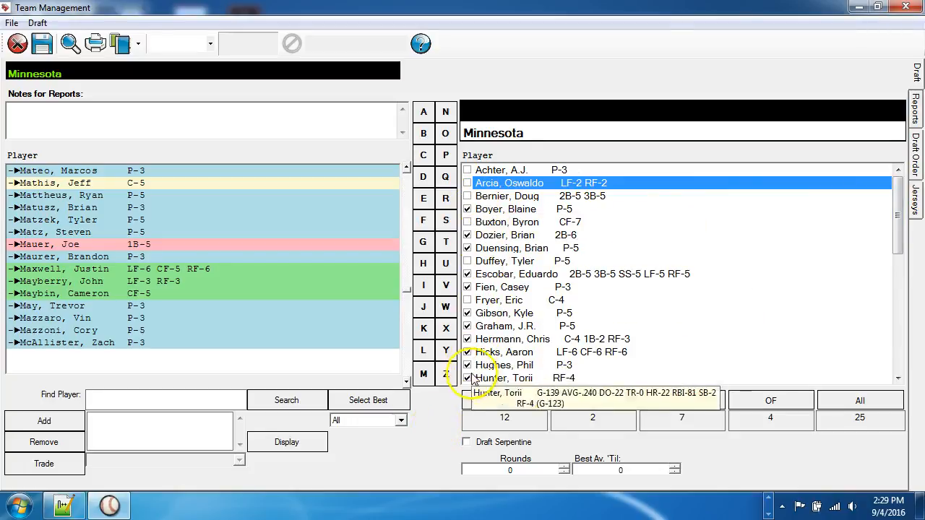
drag(896, 235, 901, 365)
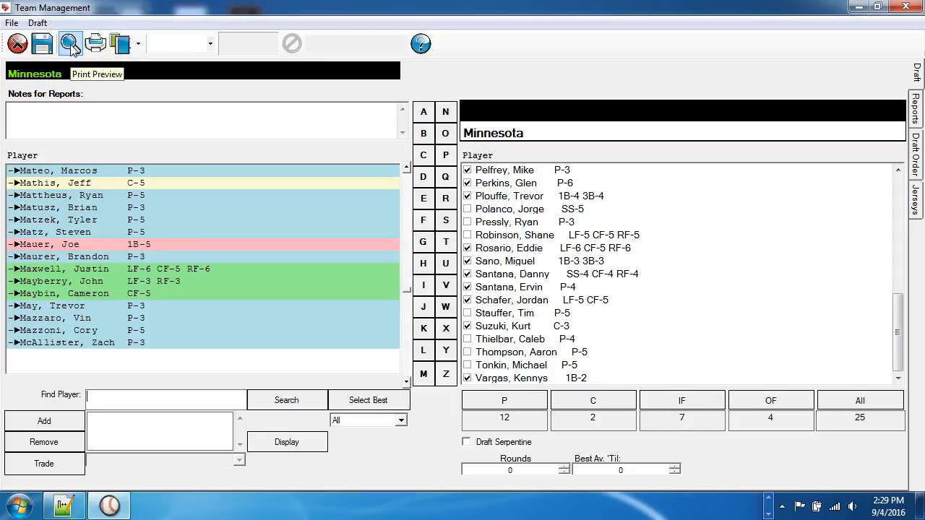
click(36, 24)
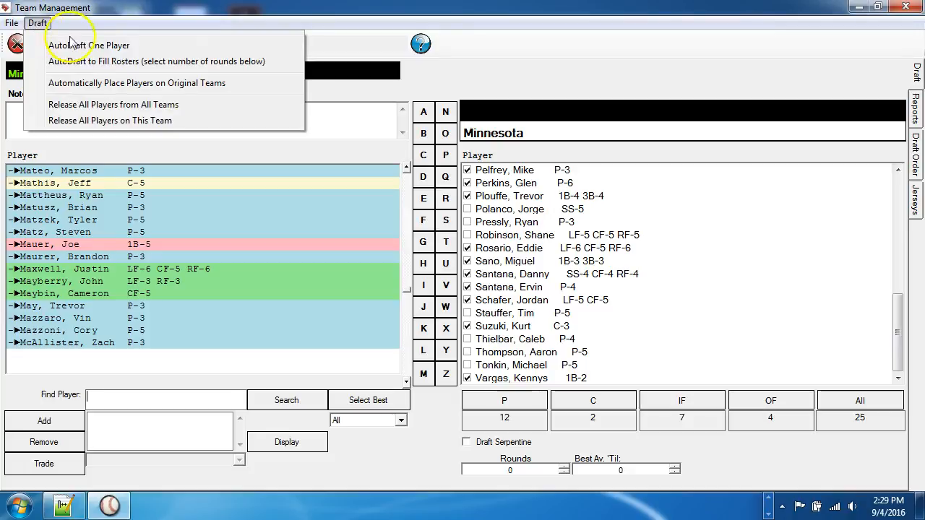
click(156, 87)
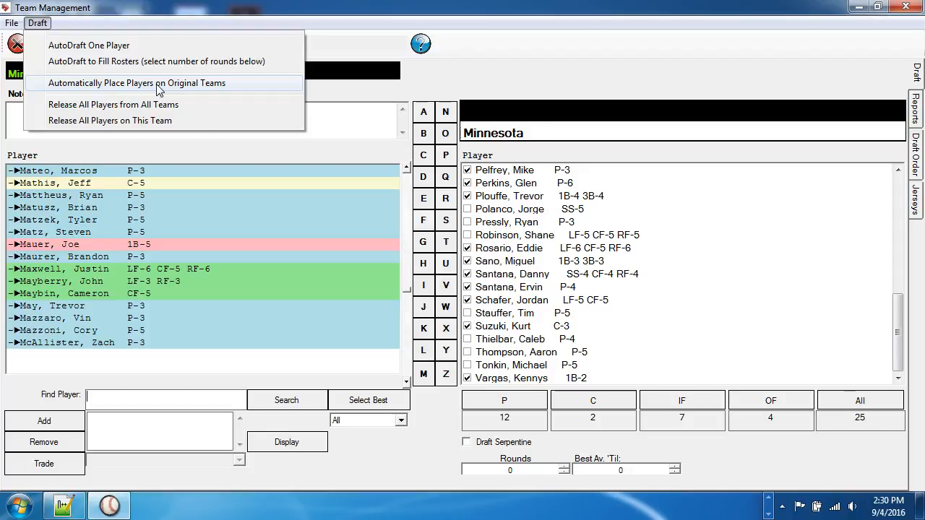
click(179, 107)
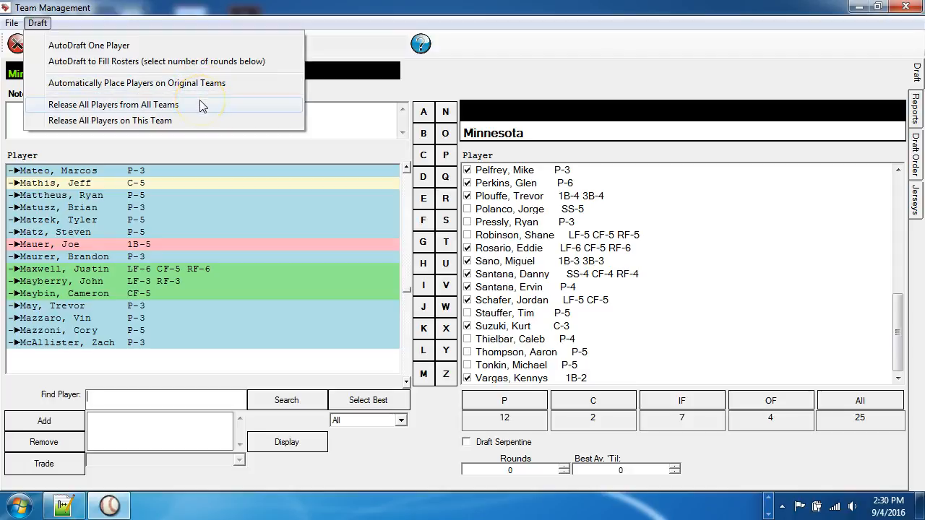
click(203, 122)
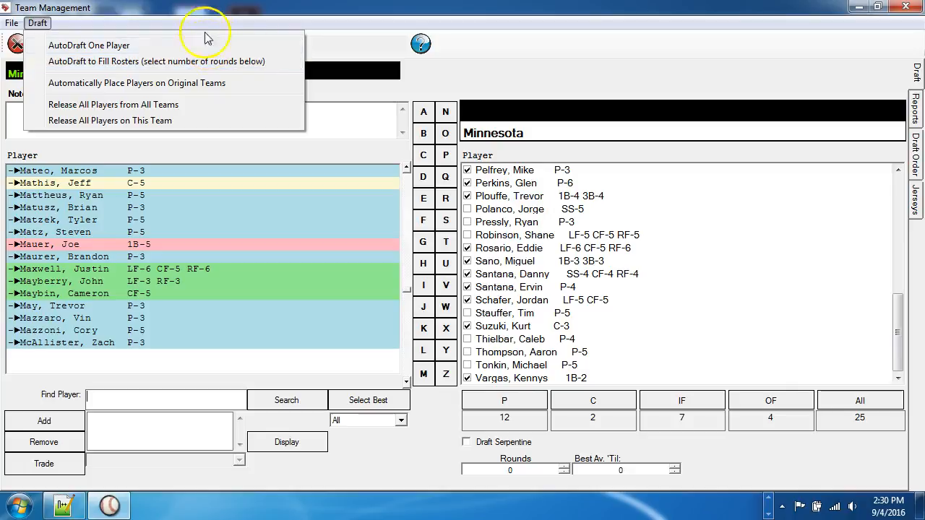
click(191, 11)
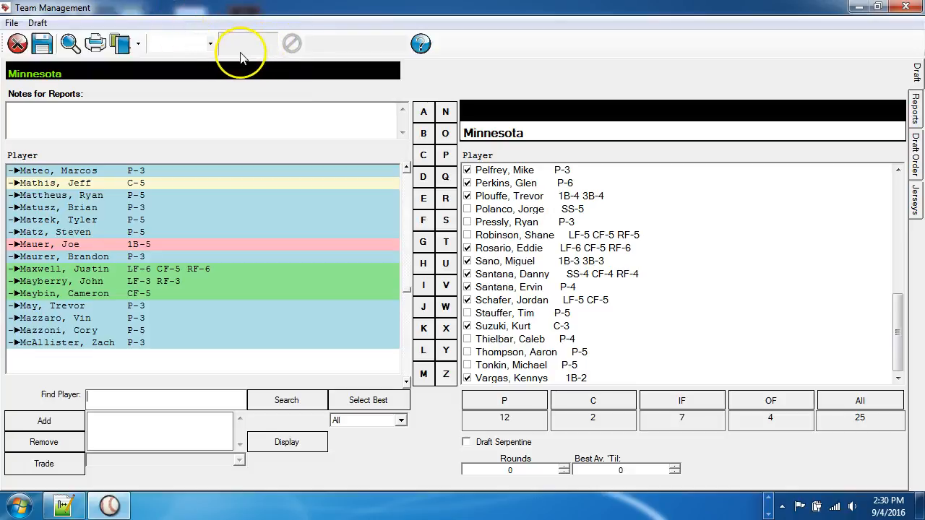
Step: Create a report of this team's active players only for Minnesota
click(139, 45)
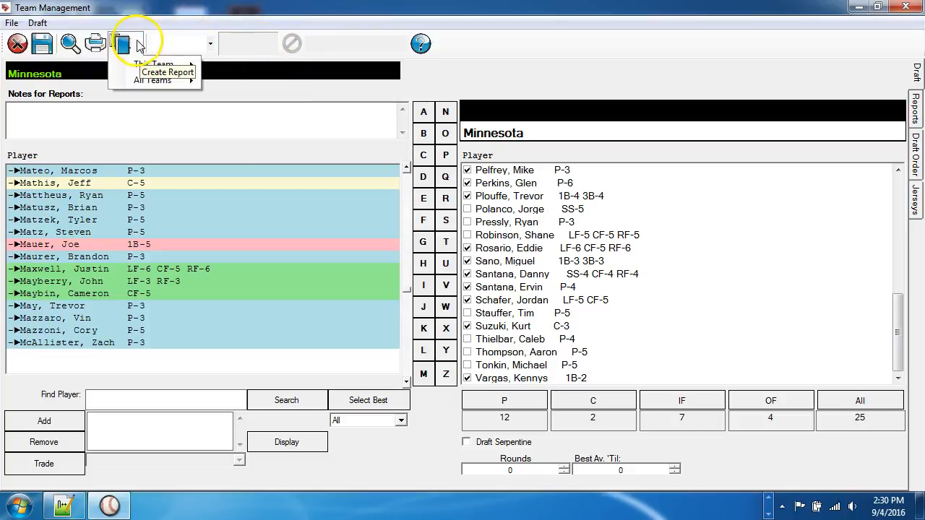
click(139, 48)
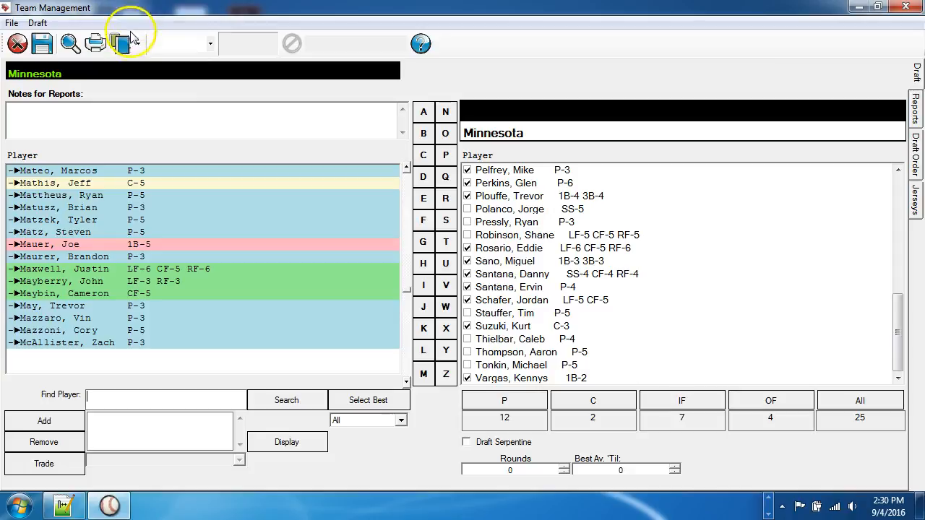
click(139, 48)
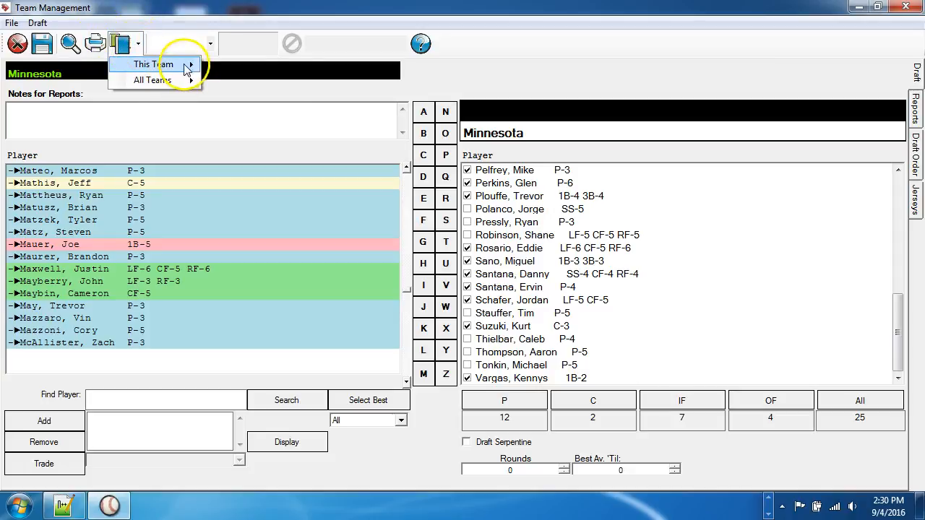
mouse_move(181, 63)
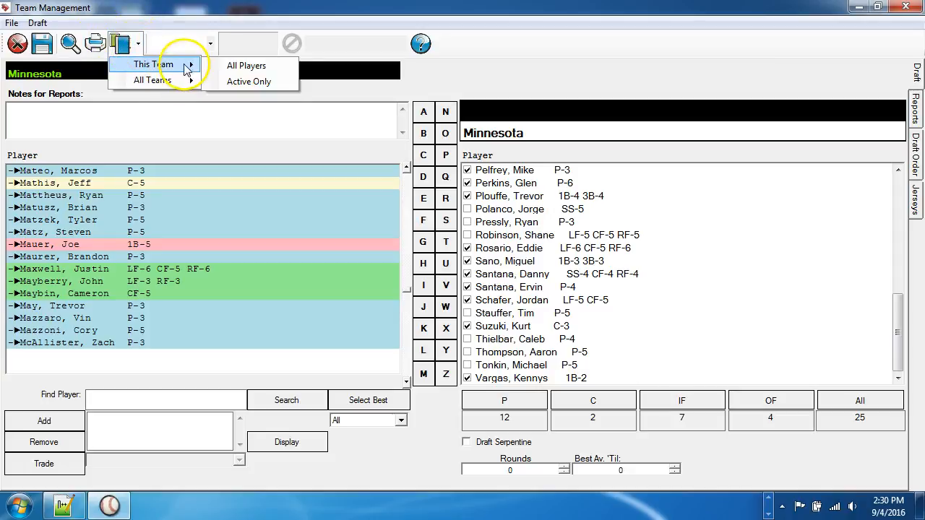
click(234, 82)
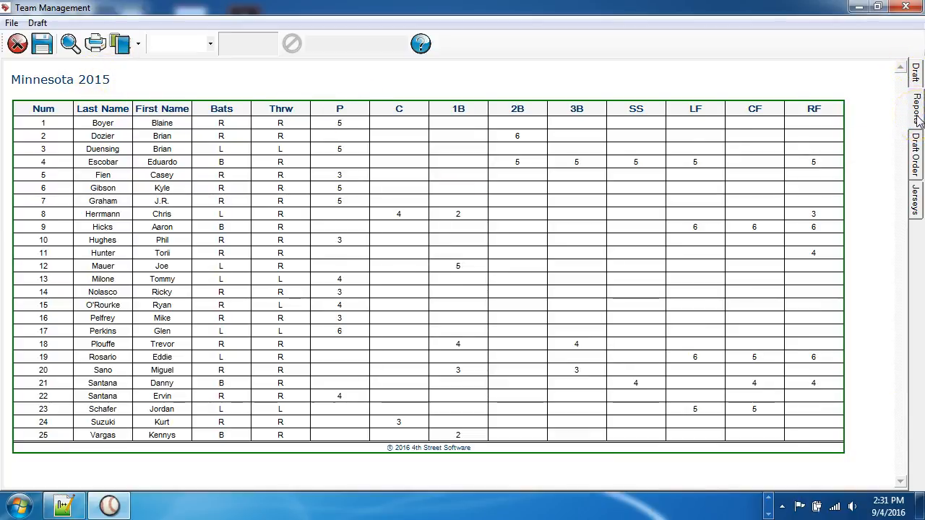
Step: Switch back and forth between the Minnesota draft page and the finished team report
click(915, 73)
click(917, 108)
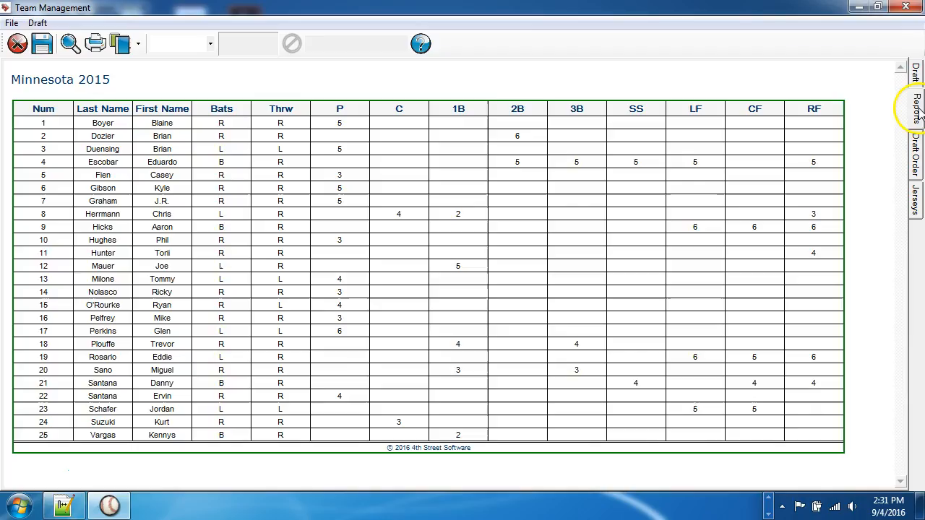
click(916, 74)
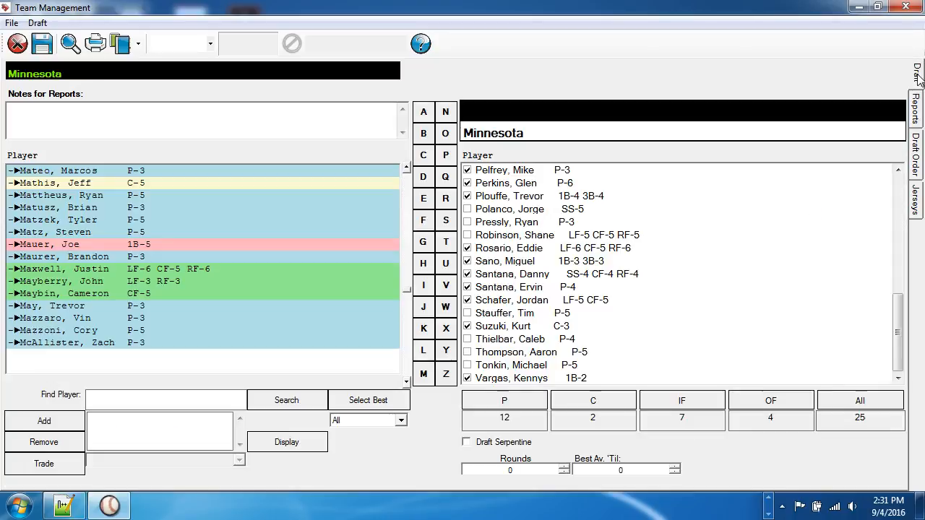
click(918, 105)
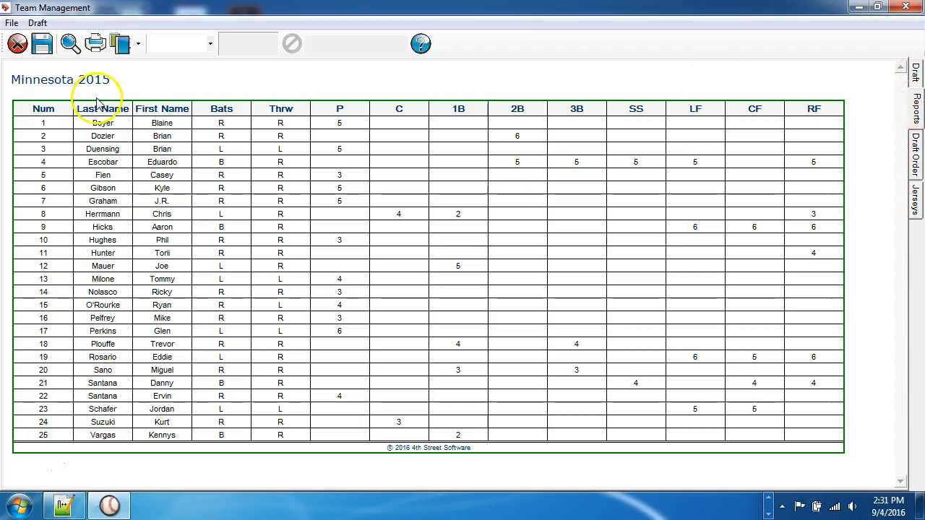
Step: View the print options for the Minnesota report and cancel without printing
click(96, 45)
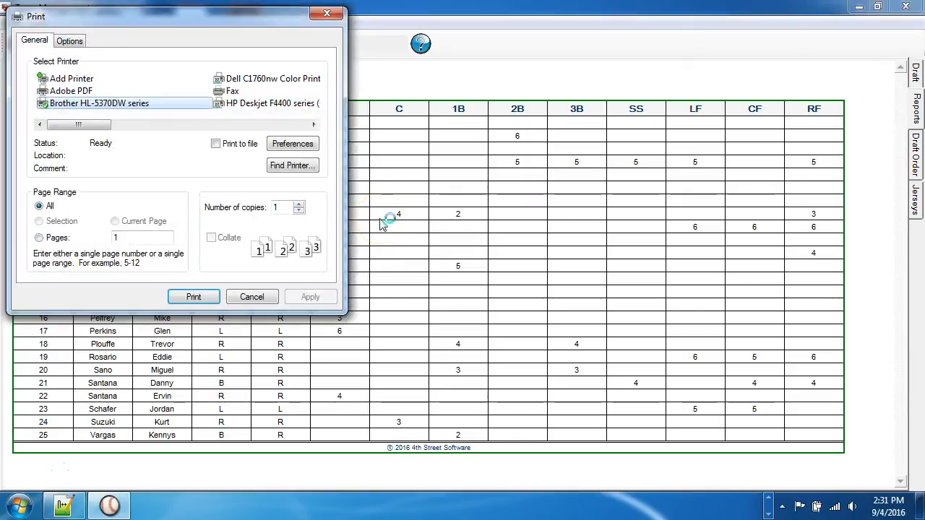
drag(161, 16, 421, 65)
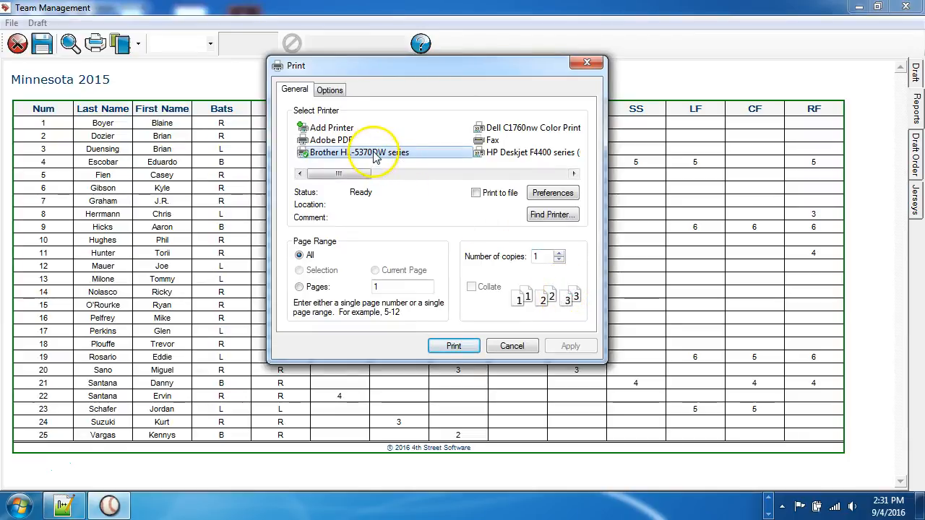
click(514, 346)
Step: Create a report of the active players only for all teams
click(124, 43)
mouse_move(174, 81)
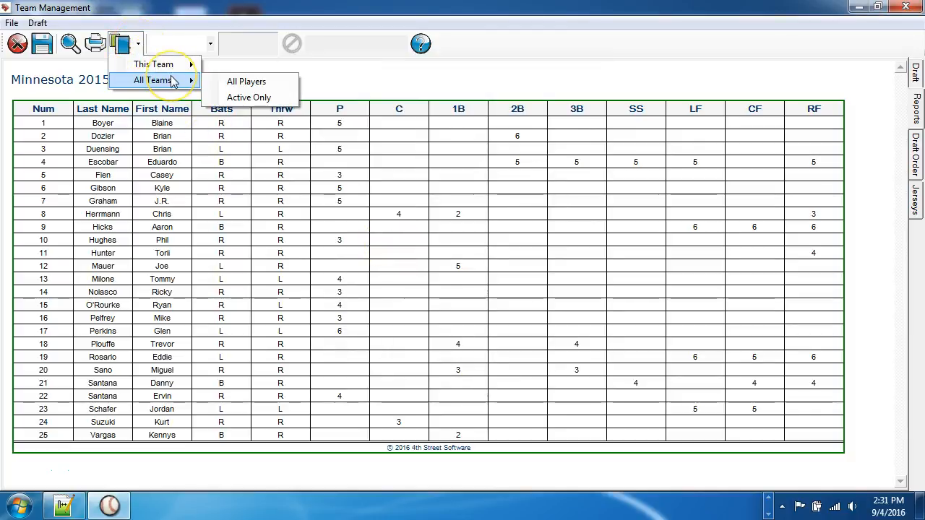
click(280, 99)
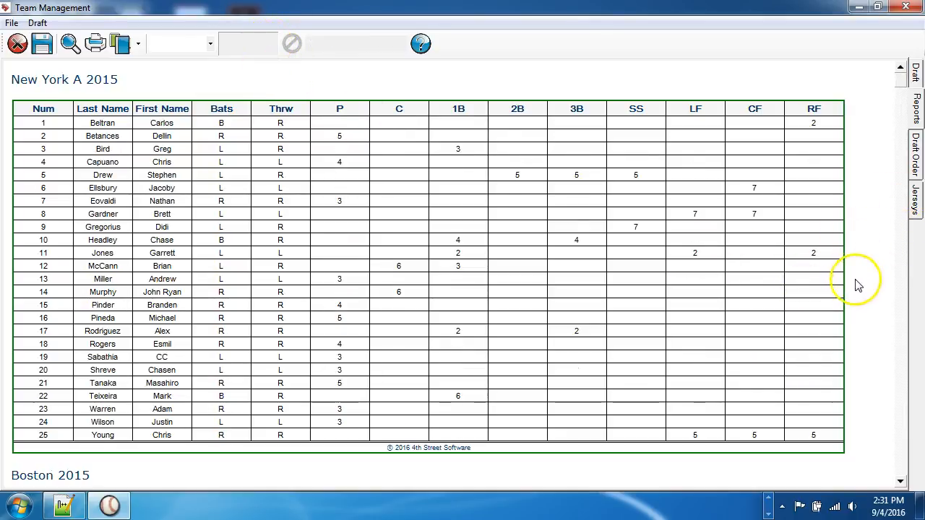
Step: Look through the all-teams report from New York A to Toronto, and view its print options without printing
scroll(860, 278, down, 5)
scroll(863, 276, down, 8)
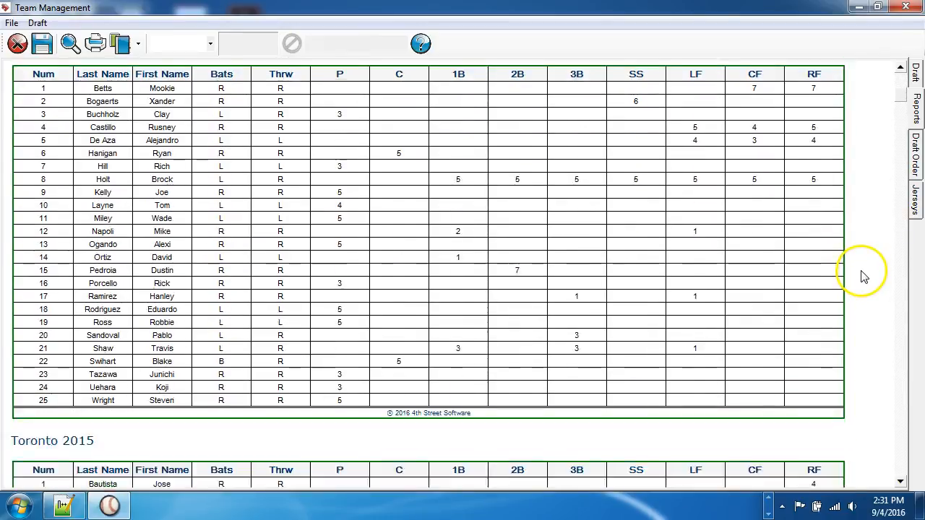
scroll(863, 277, up, 3)
scroll(864, 277, up, 10)
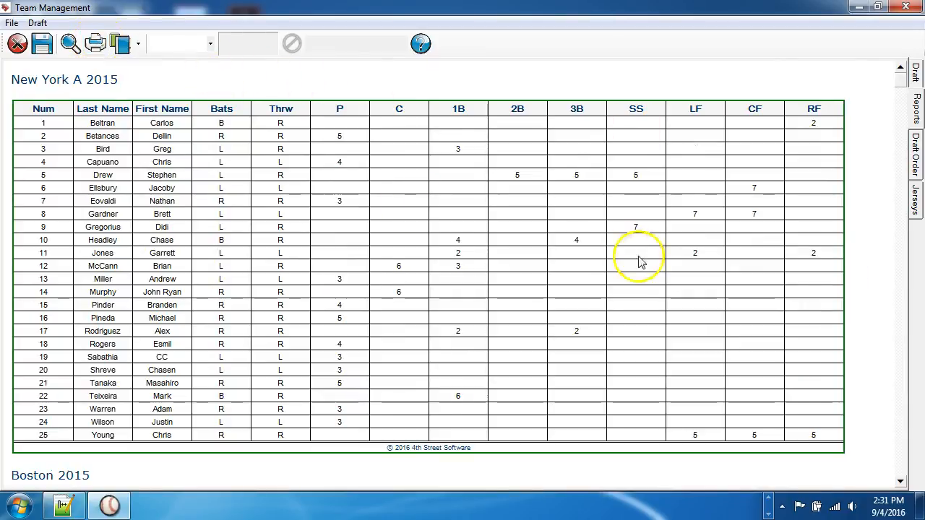
scroll(615, 264, down, 3)
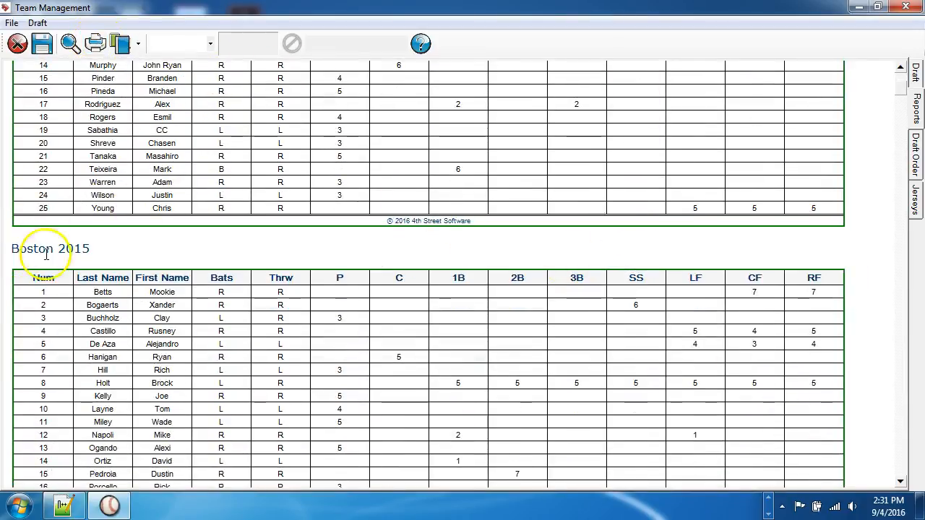
scroll(200, 225, up, 3)
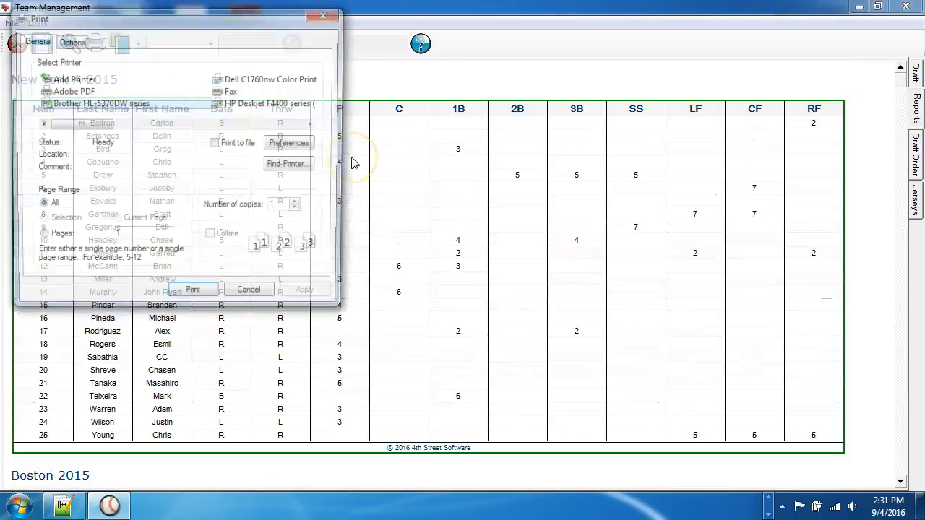
drag(218, 18, 478, 117)
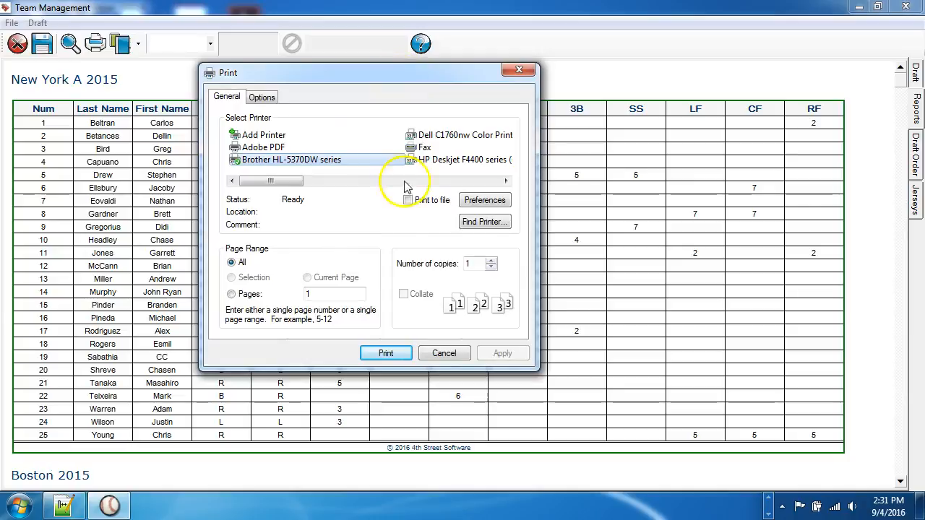
click(445, 357)
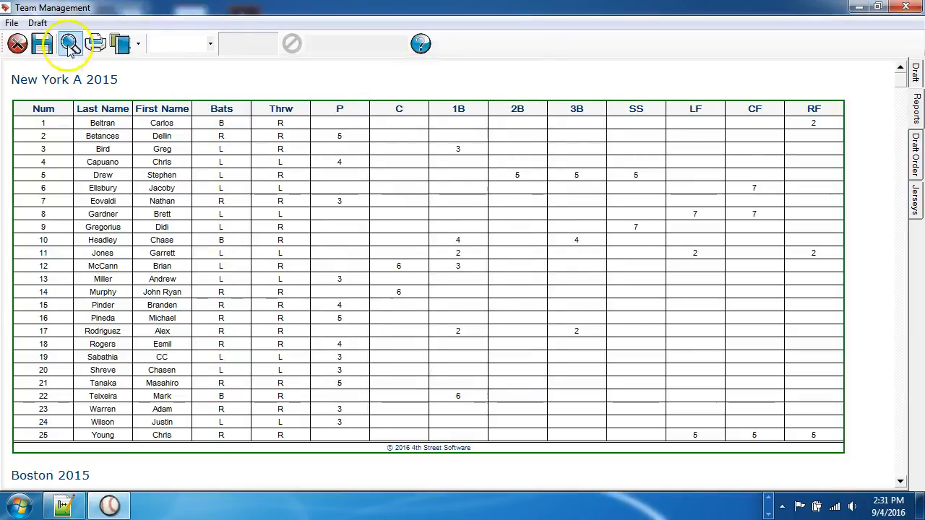
Step: Preview the all-teams report for printing, page forward to page 9, switch it to landscape and close the preview
click(123, 45)
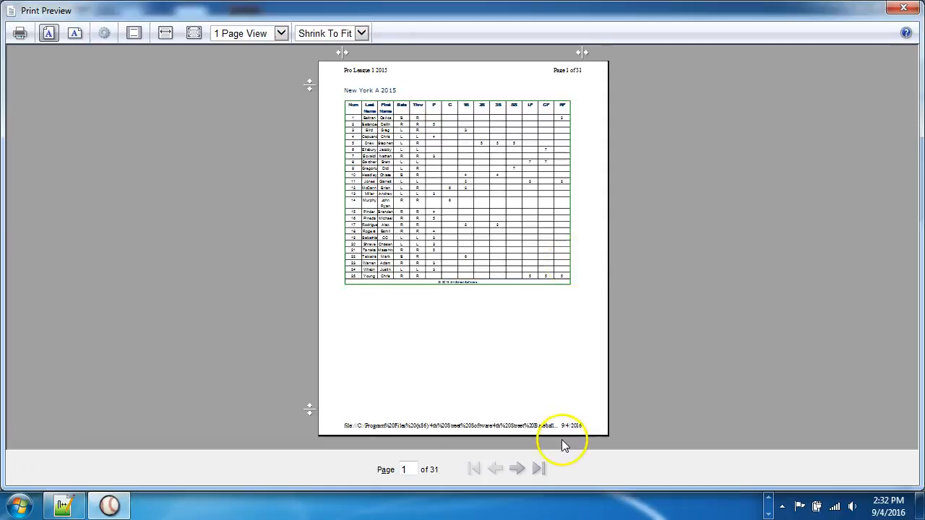
click(520, 469)
click(520, 470)
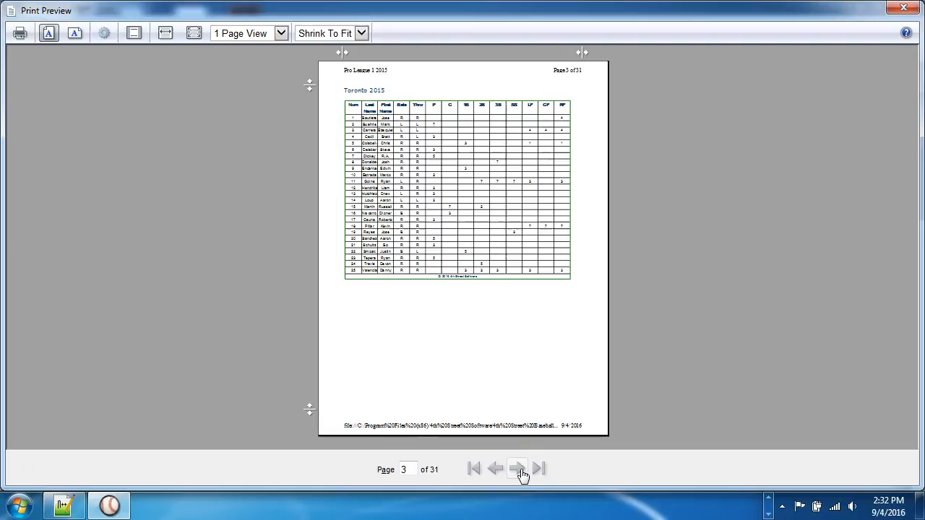
click(520, 471)
click(520, 471)
click(521, 471)
click(521, 471)
click(521, 472)
click(521, 471)
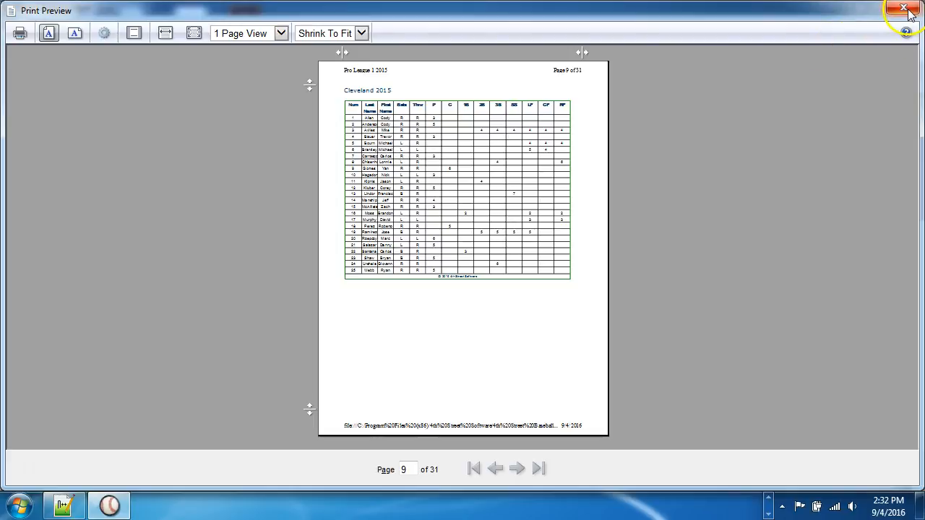
click(75, 33)
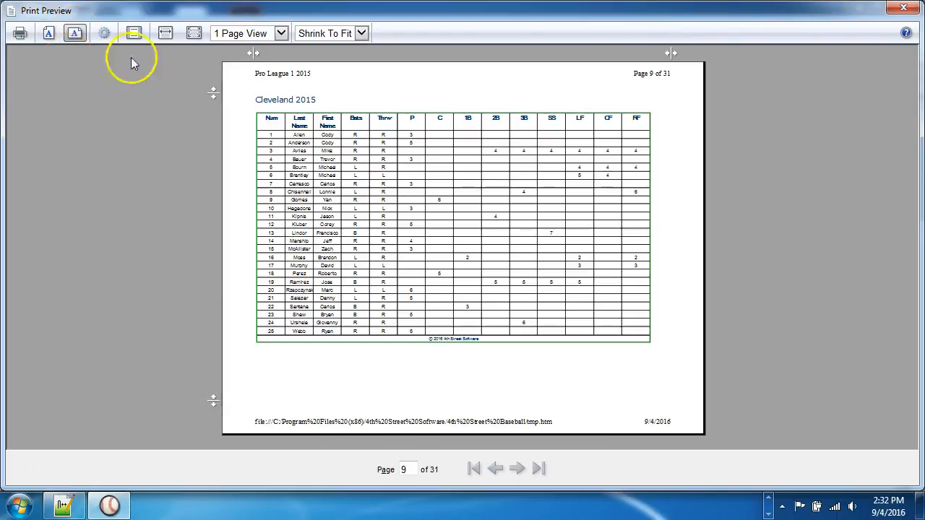
click(903, 10)
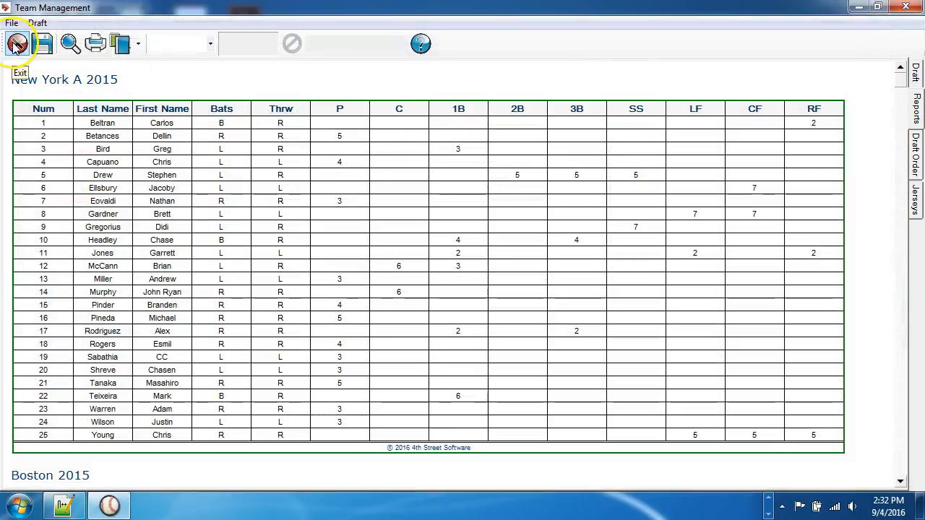
Step: View the draft order and jerseys pages of Minnesota's team management and return to the draft page
click(913, 73)
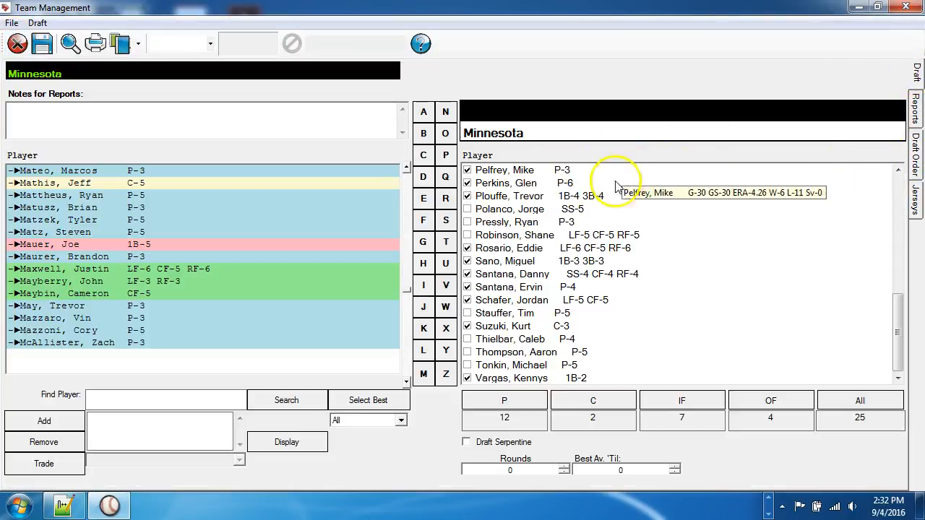
click(916, 156)
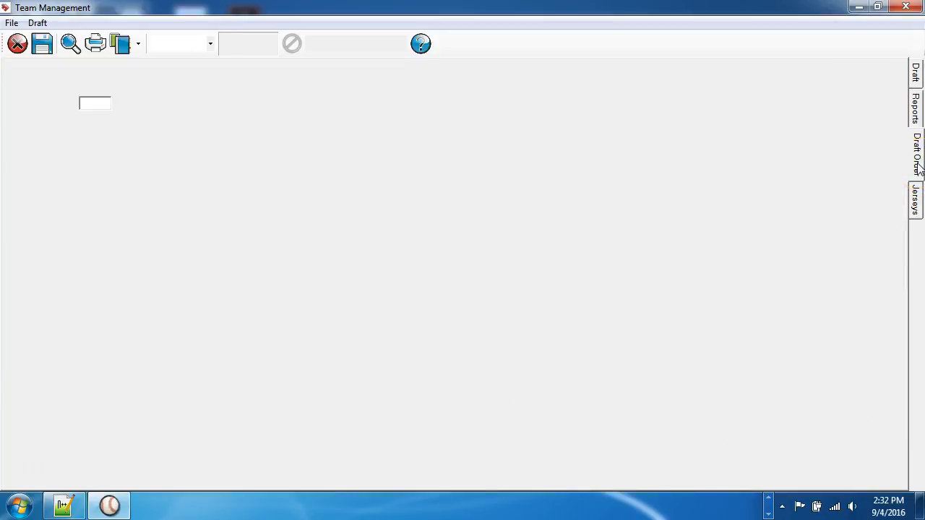
click(918, 206)
click(916, 165)
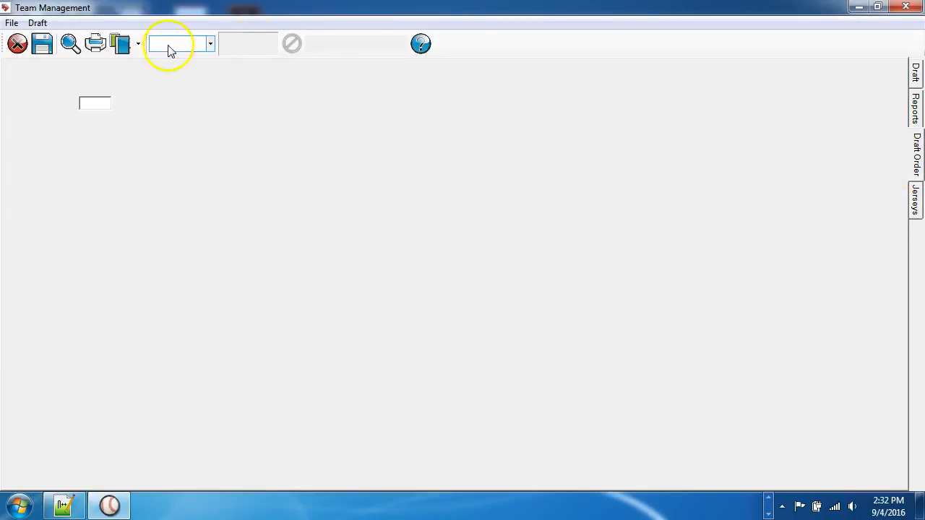
click(916, 73)
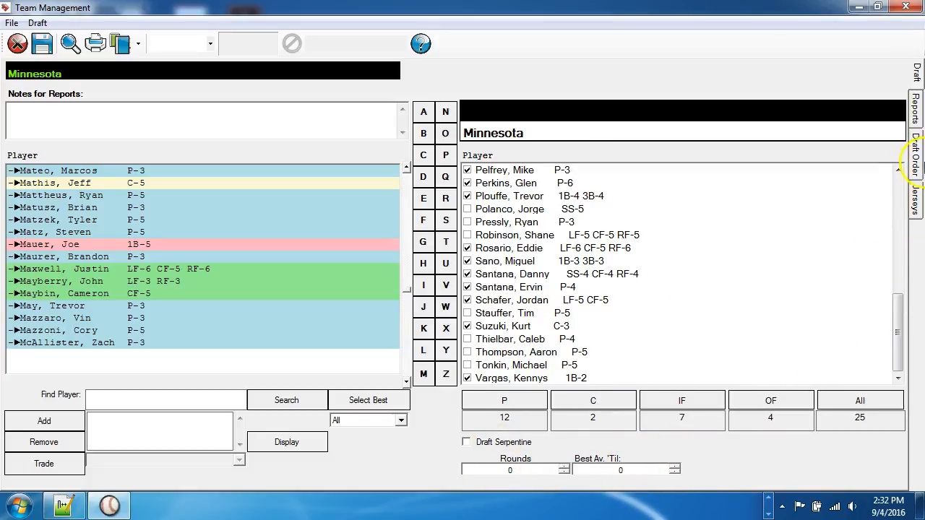
click(916, 155)
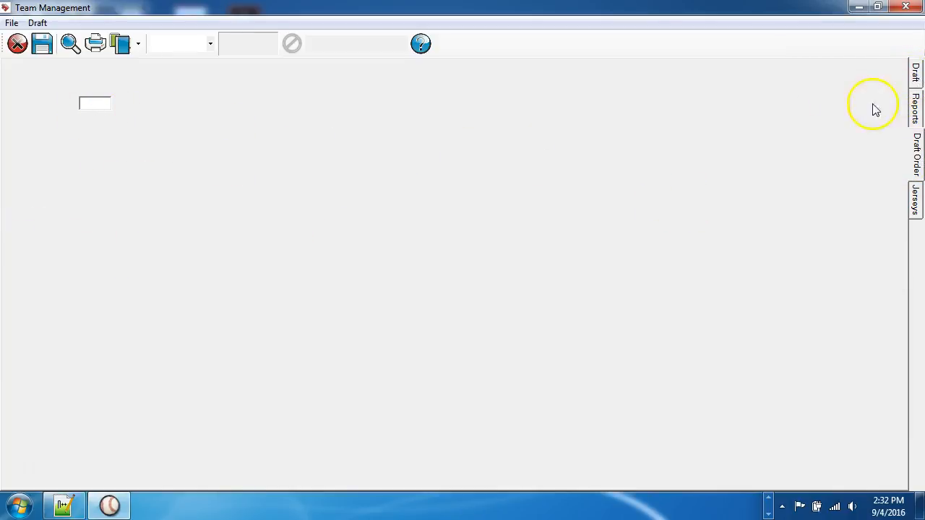
click(916, 75)
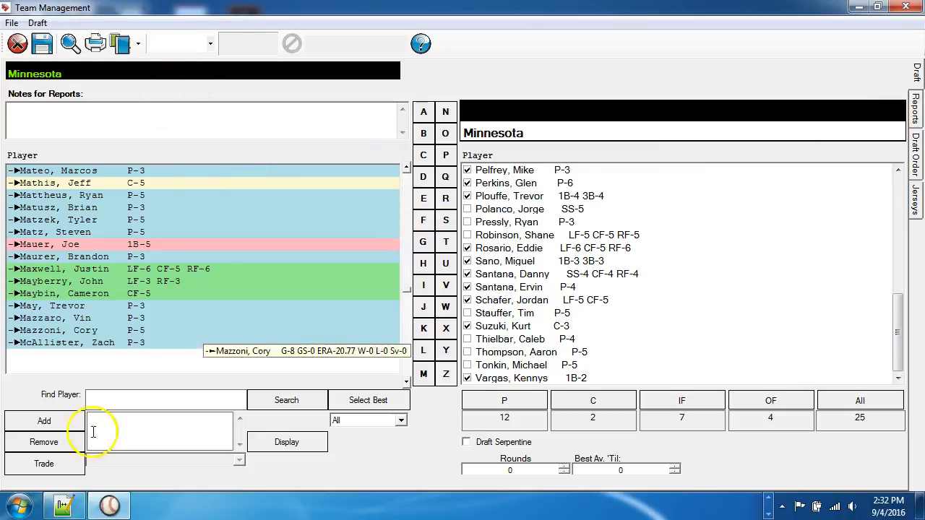
Step: Turn trade mode on for the Minnesota roster and switch it off again
click(31, 466)
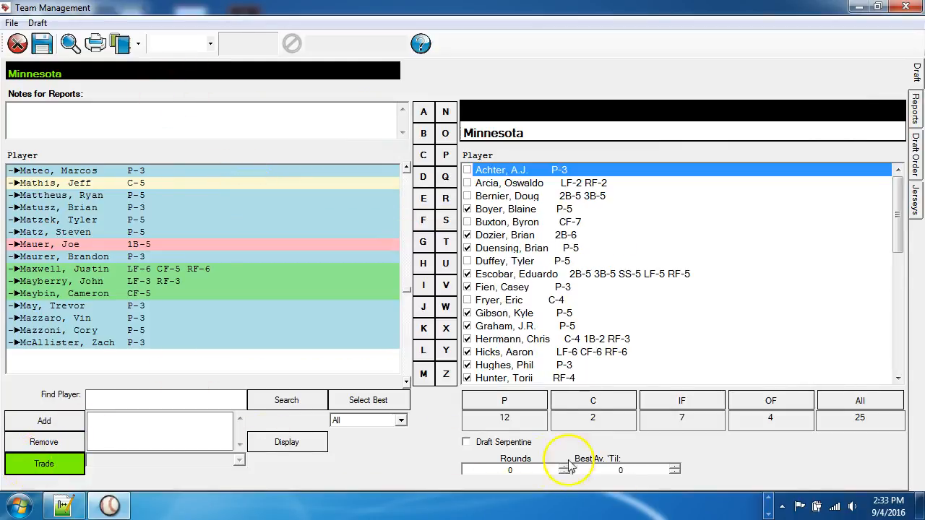
click(29, 470)
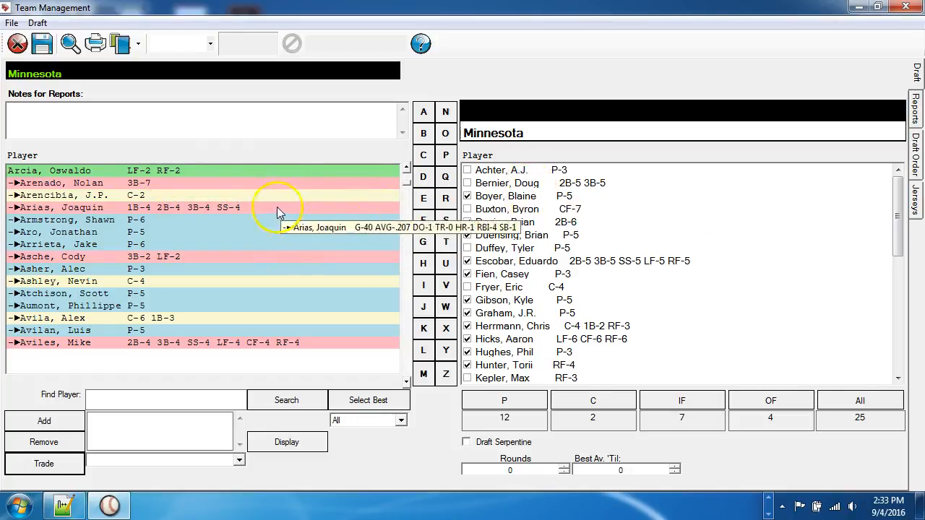
Step: Add unassigned outfielder Oswaldo Arcia from the player pool to the Minnesota roster and select him there
click(176, 171)
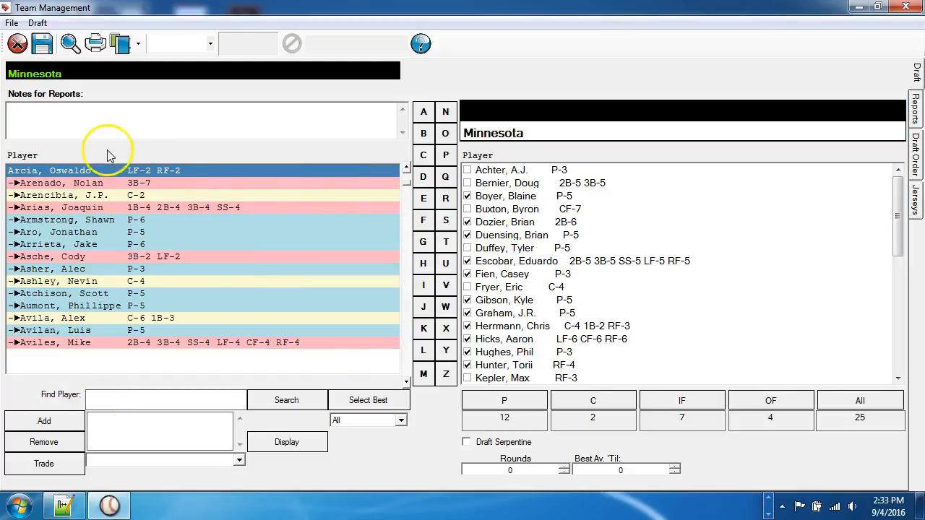
click(40, 425)
mouse_move(614, 183)
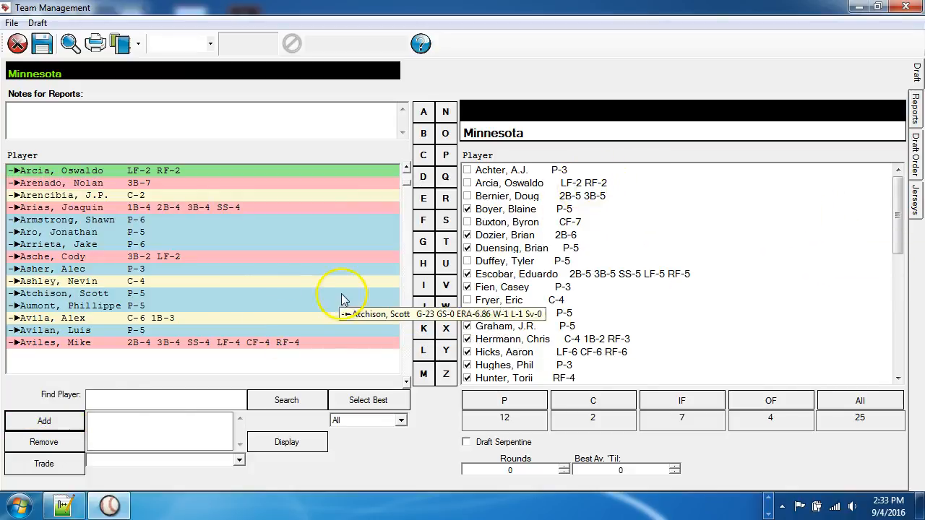
mouse_move(588, 285)
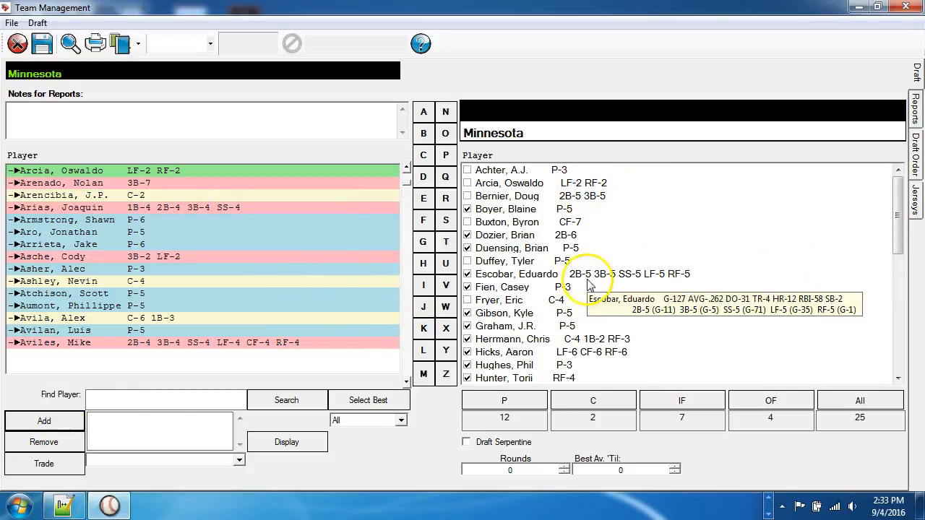
click(534, 183)
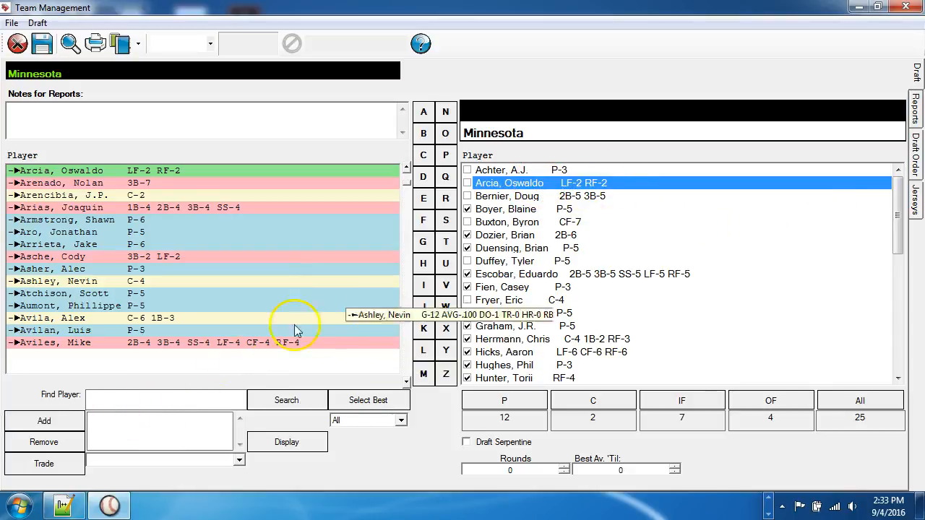
Step: Remove Oswaldo Arcia from the Minnesota roster and add him back from the player pool
click(61, 446)
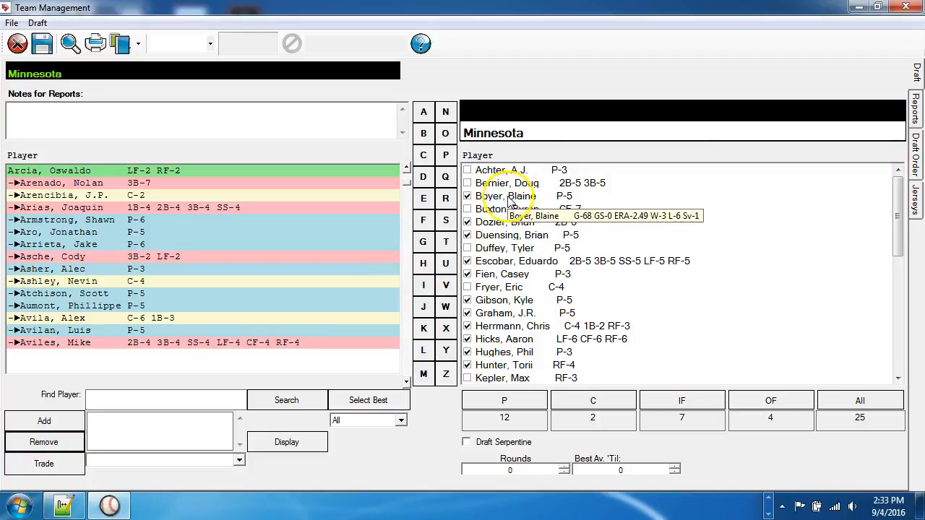
click(134, 171)
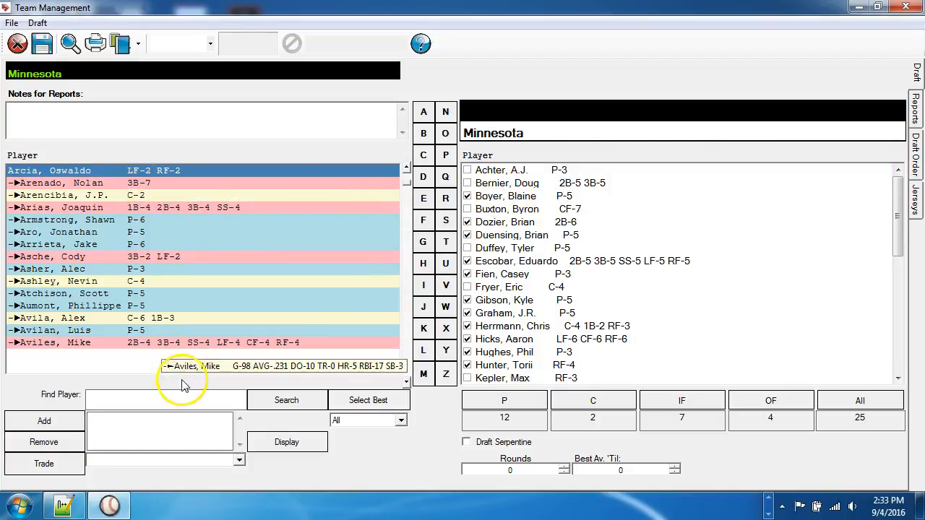
click(47, 423)
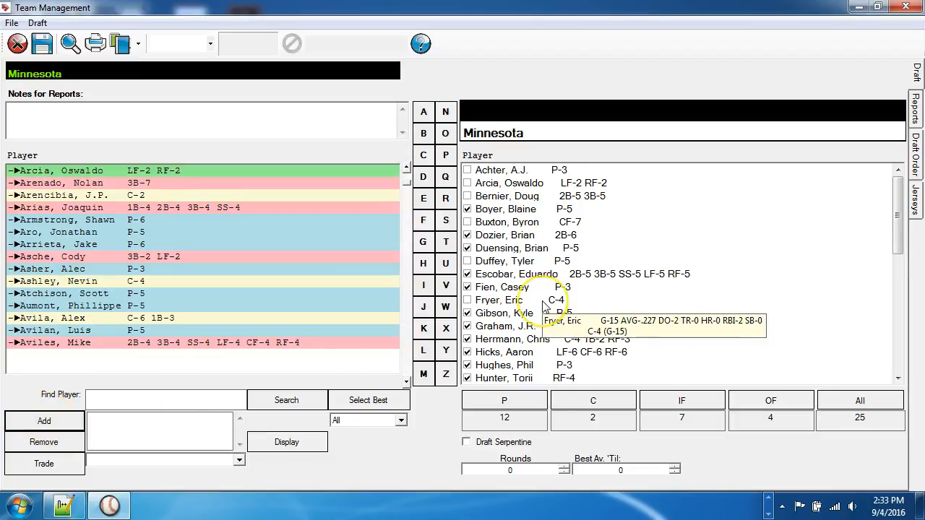
click(488, 400)
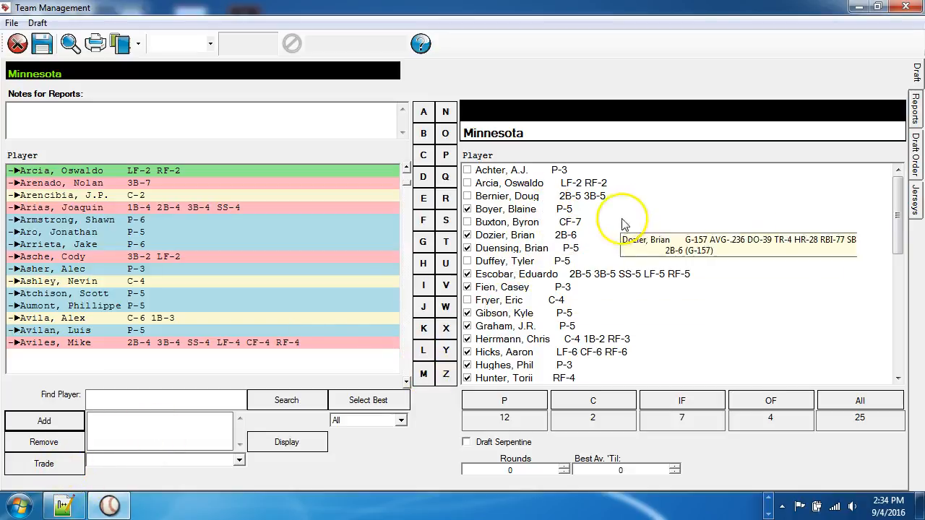
Step: Trade outfielder Oswaldo Arcia from Minnesota to Detroit
click(543, 187)
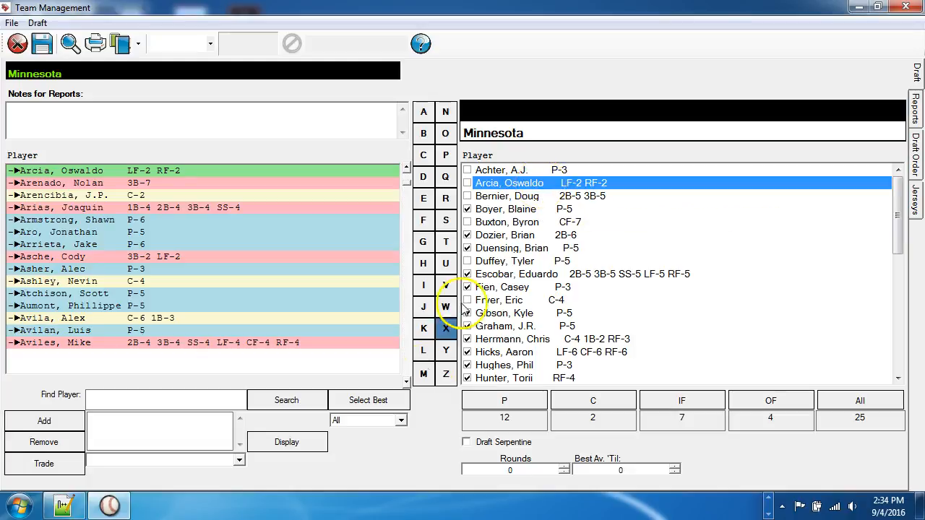
click(61, 466)
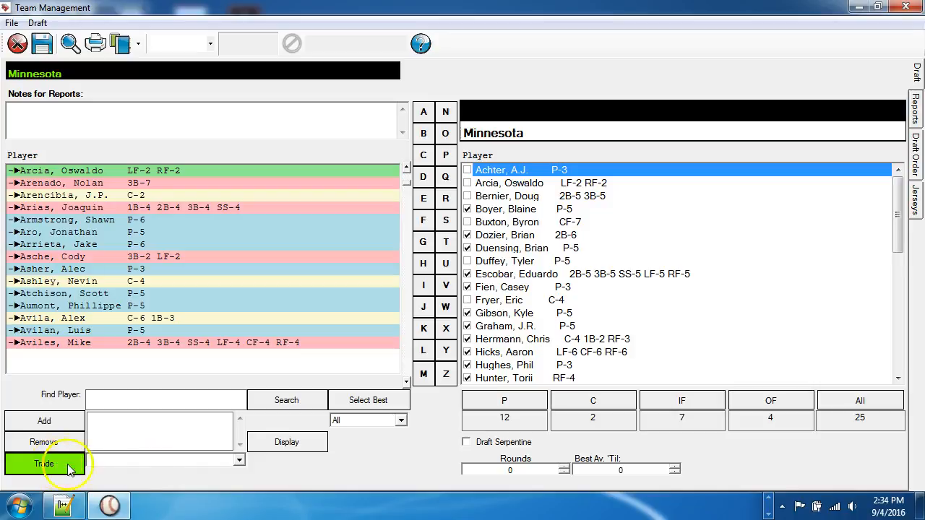
click(70, 468)
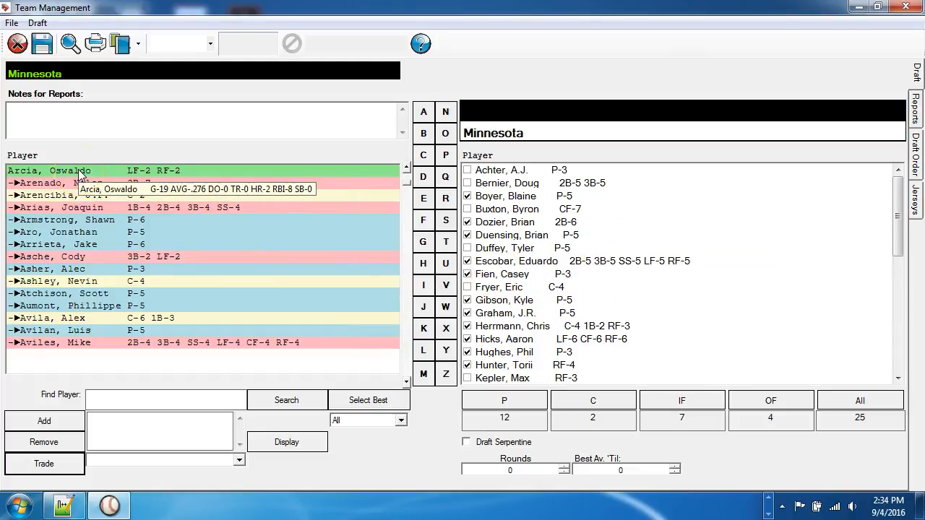
click(240, 463)
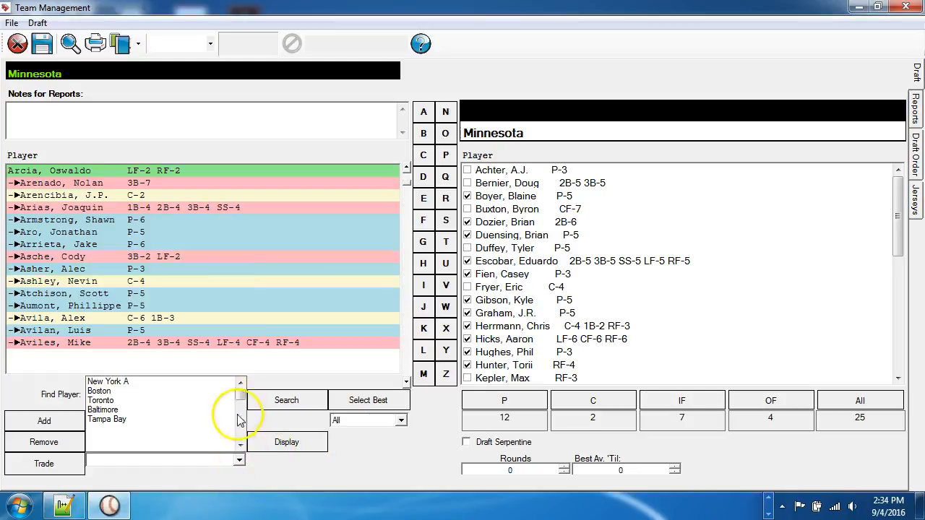
mouse_move(239, 394)
mouse_down()
mouse_move(242, 407)
mouse_move(239, 399)
mouse_up()
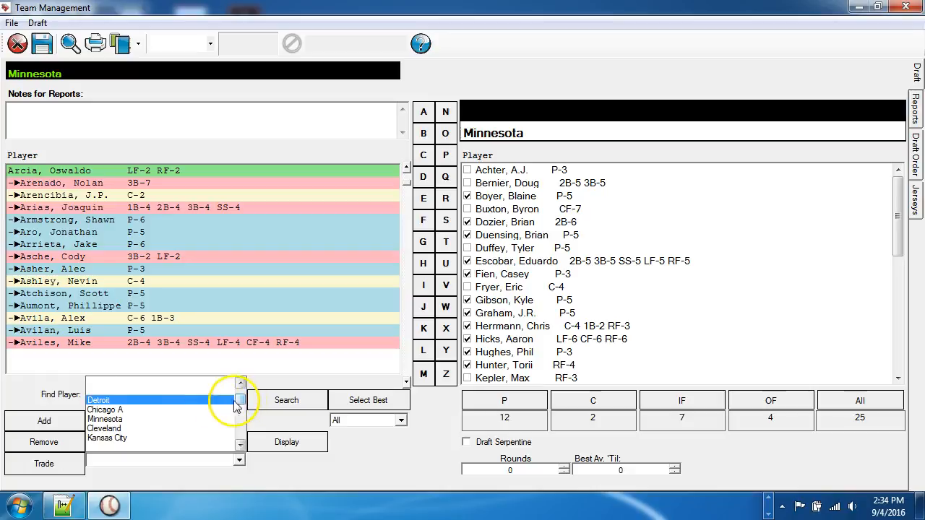
click(126, 400)
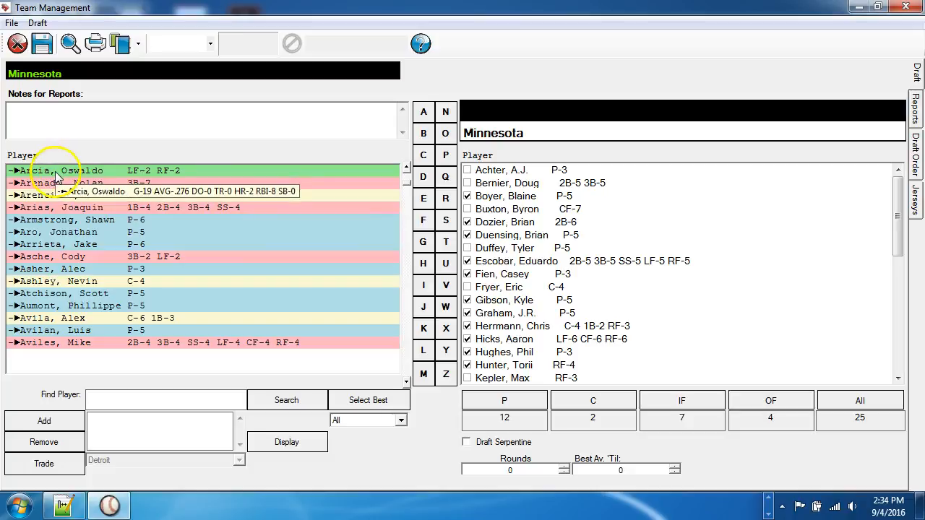
Step: Switch to Detroit's roster and trade Oswaldo Arcia back to Minnesota
click(173, 46)
scroll(186, 101, down, 2)
click(185, 99)
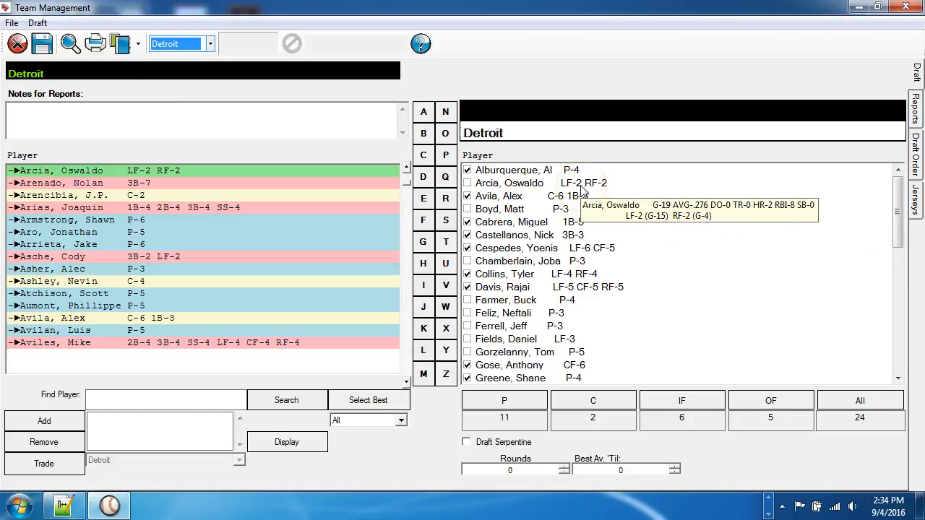
click(582, 189)
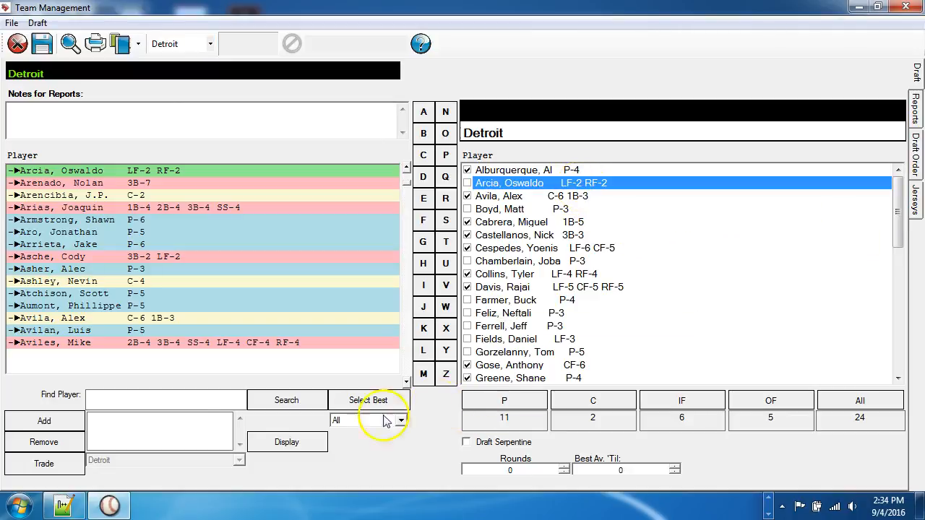
click(74, 465)
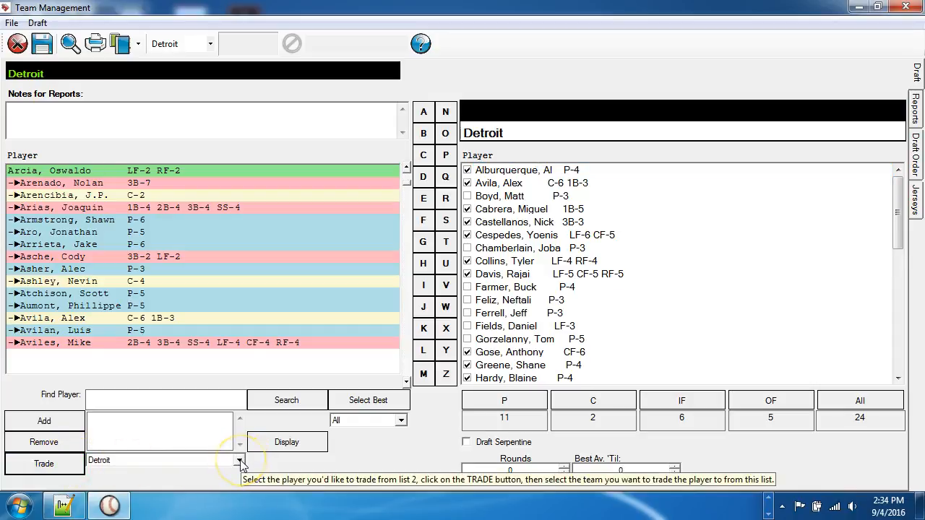
click(239, 461)
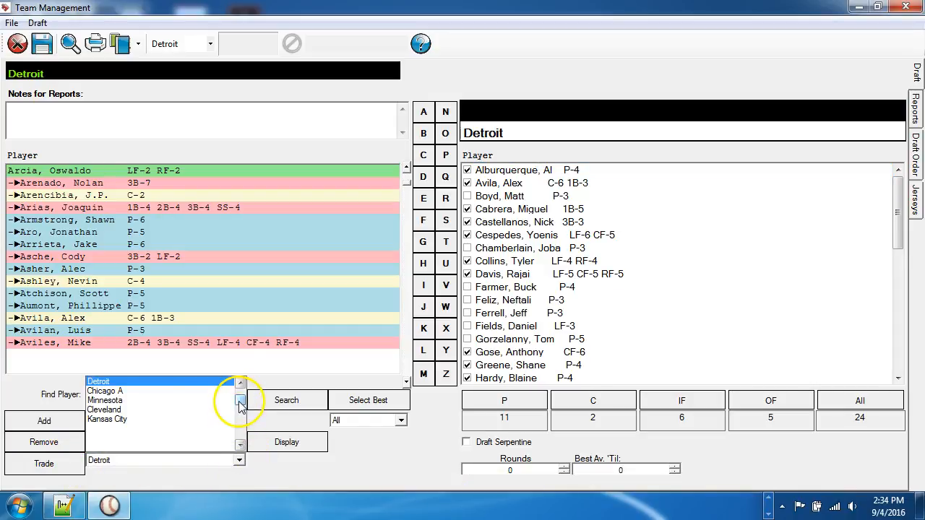
click(204, 401)
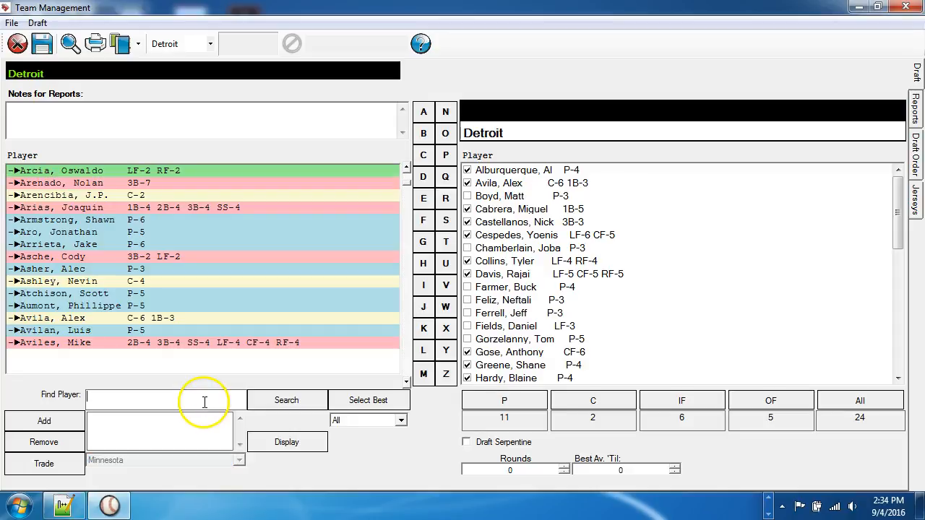
Step: Switch back to Minnesota's roster and try to start a trade without selecting a player
click(178, 45)
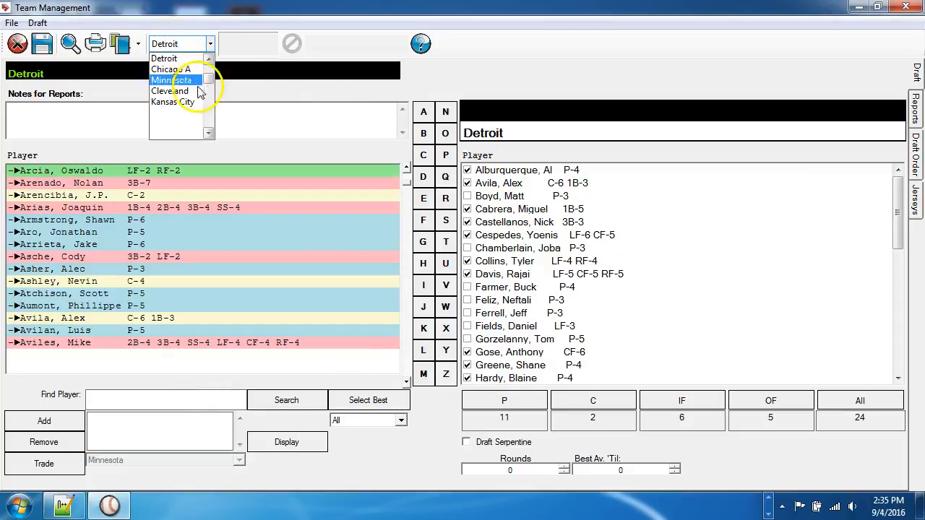
click(202, 81)
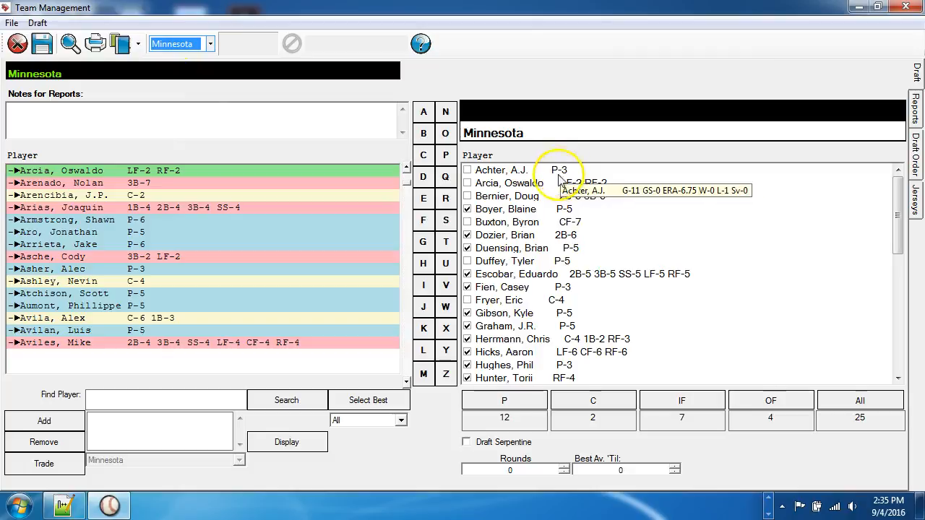
click(40, 465)
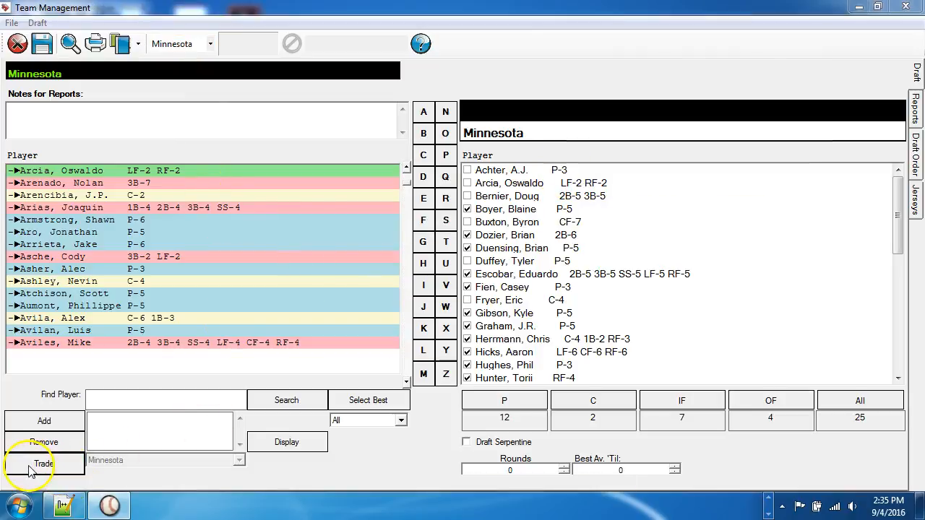